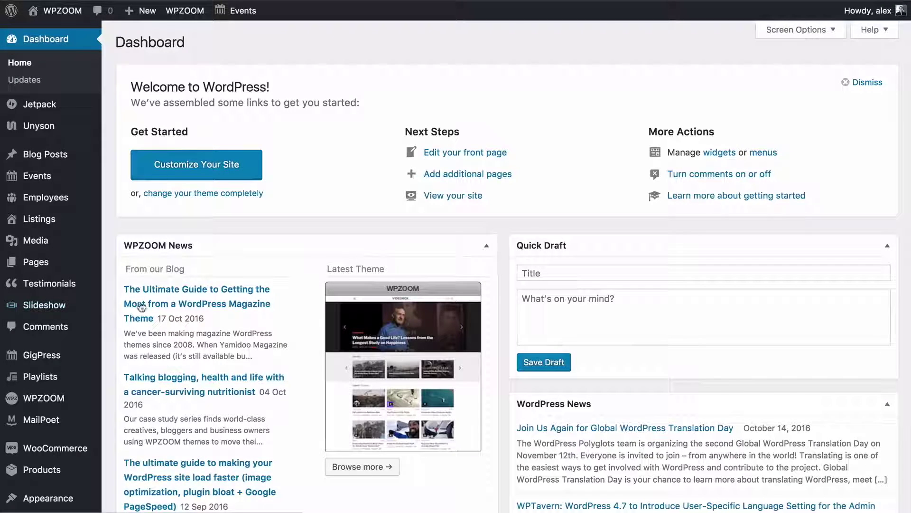
Step: Look over the WPZOOM Getting Started page, then launch the Customizer for the Presence theme
scroll(113, 297, down, 5)
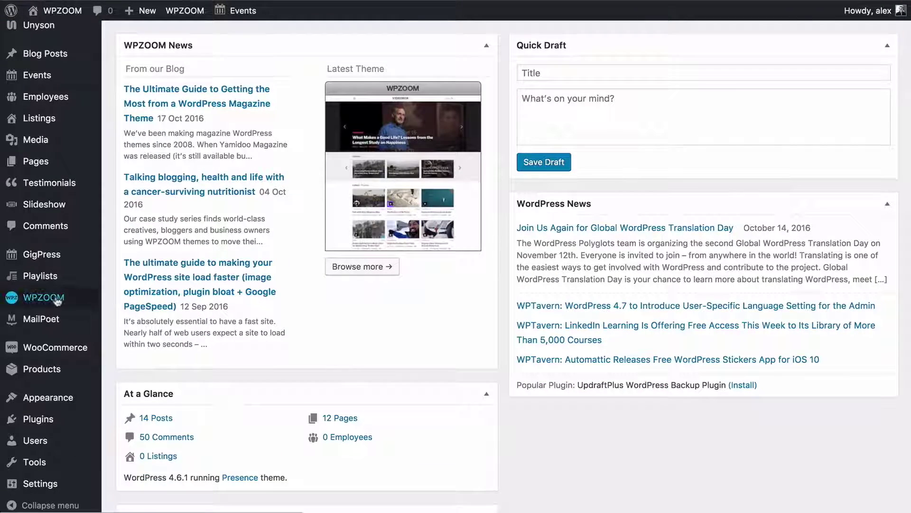
mouse_move(57, 300)
click(131, 368)
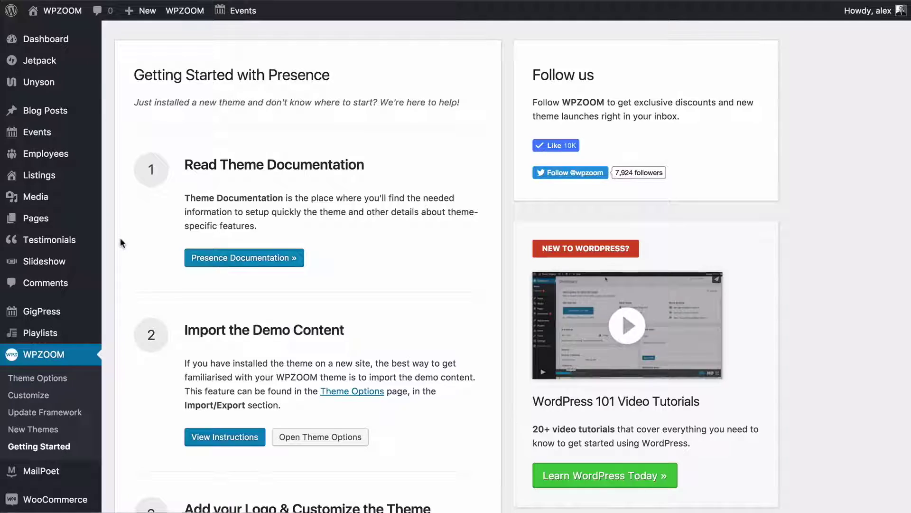
scroll(121, 240, down, 15)
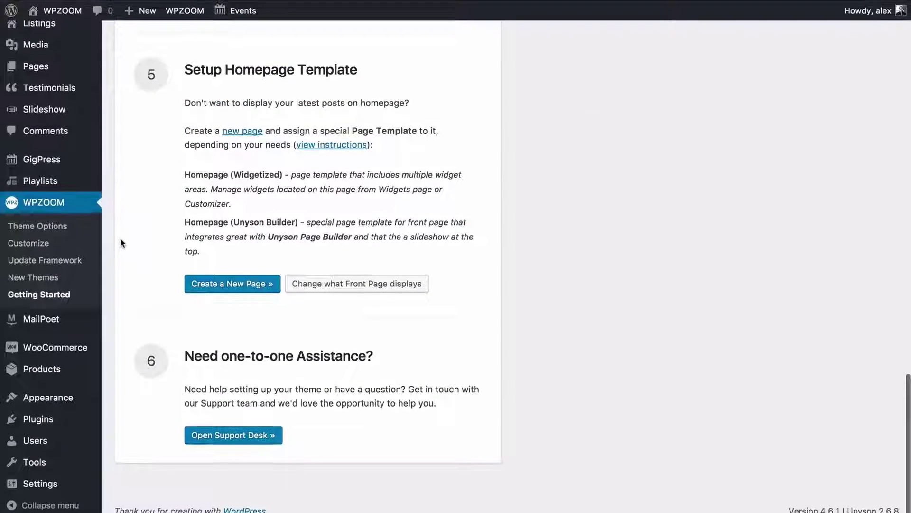
mouse_move(75, 401)
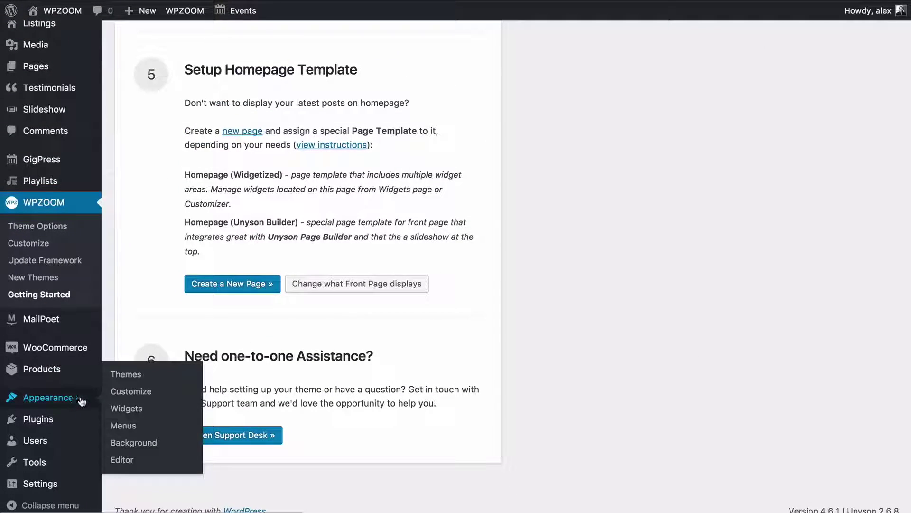
click(119, 393)
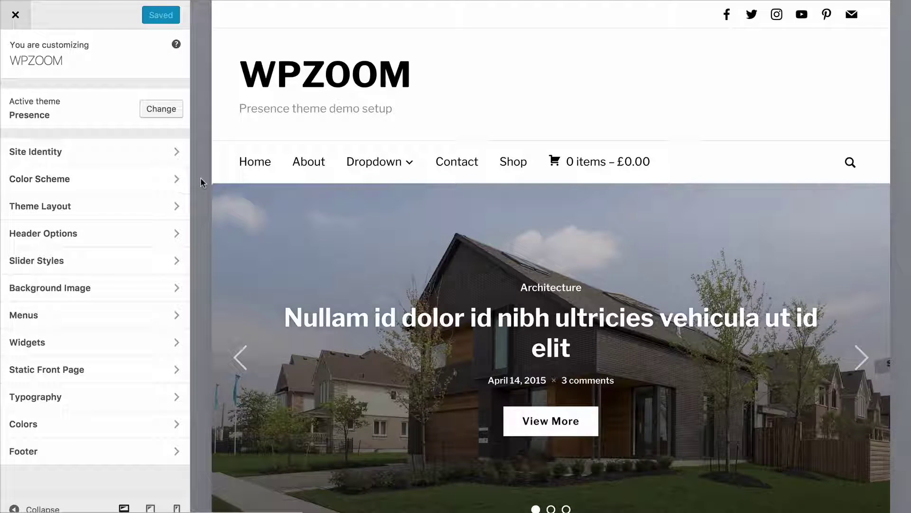
scroll(313, 209, down, 3)
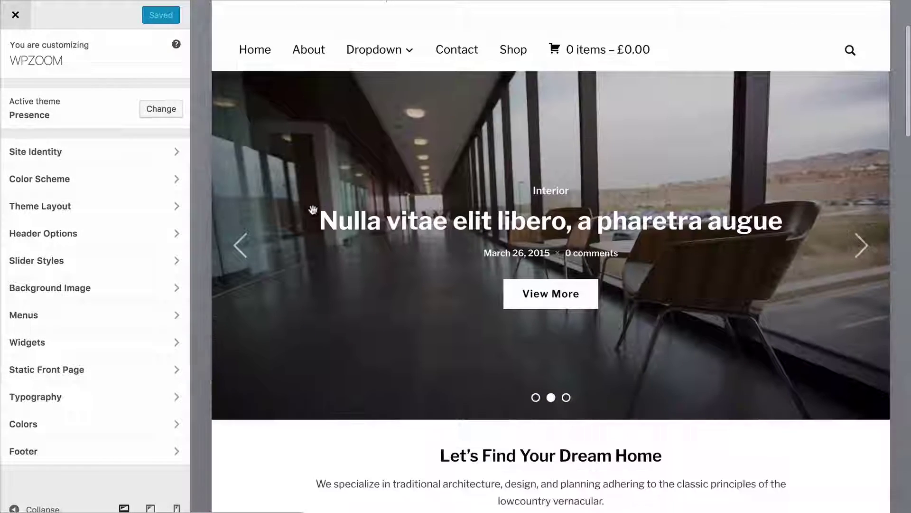
click(360, 221)
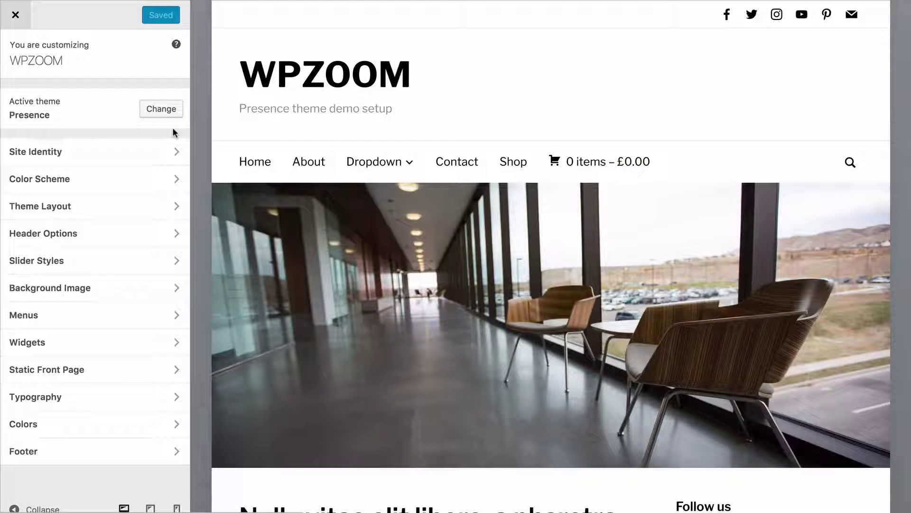
scroll(325, 250, down, 6)
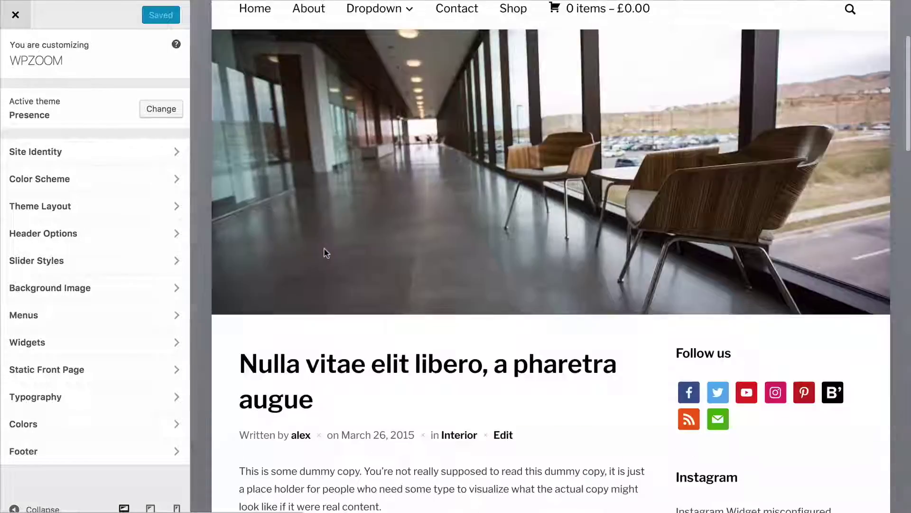
scroll(228, 200, down, 10)
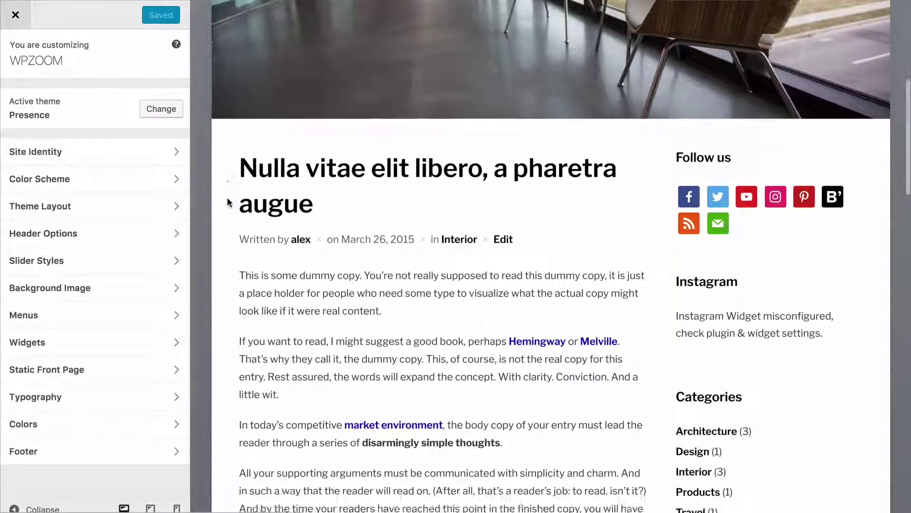
scroll(227, 202, down, 8)
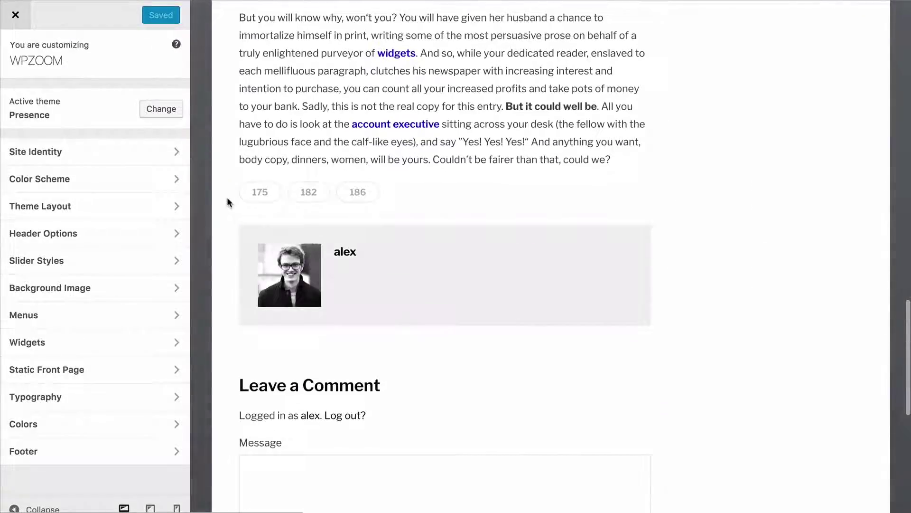
scroll(217, 245, down, 7)
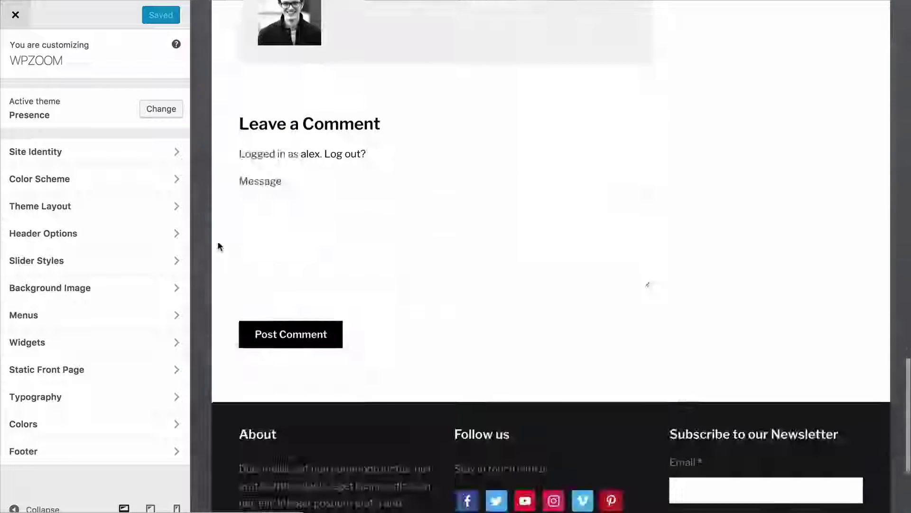
scroll(219, 245, up, 20)
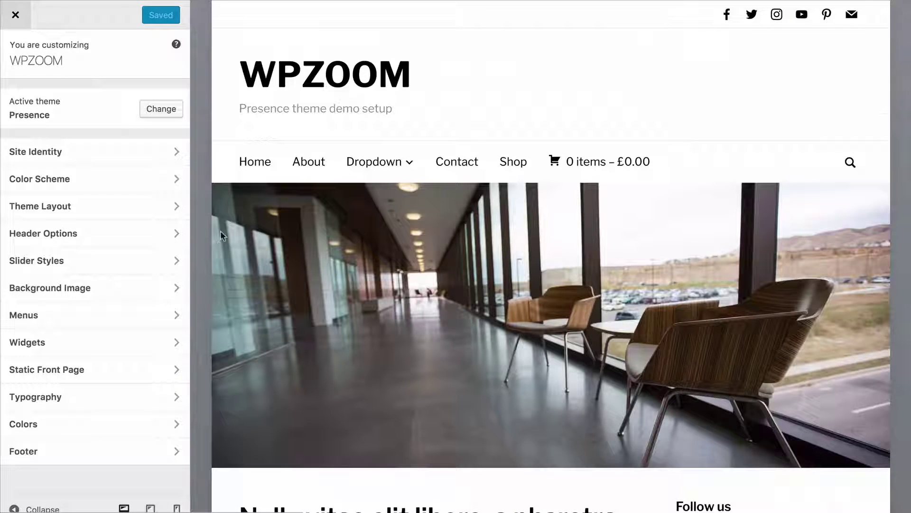
click(256, 167)
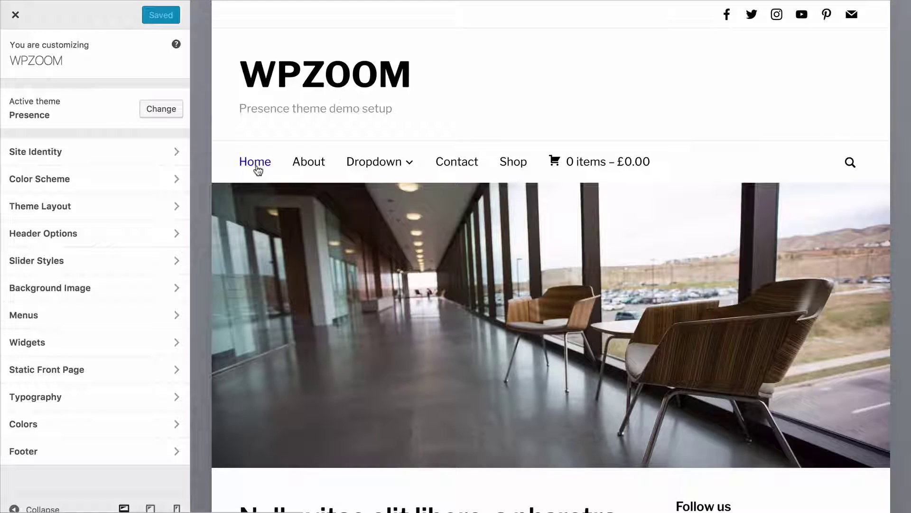
click(283, 72)
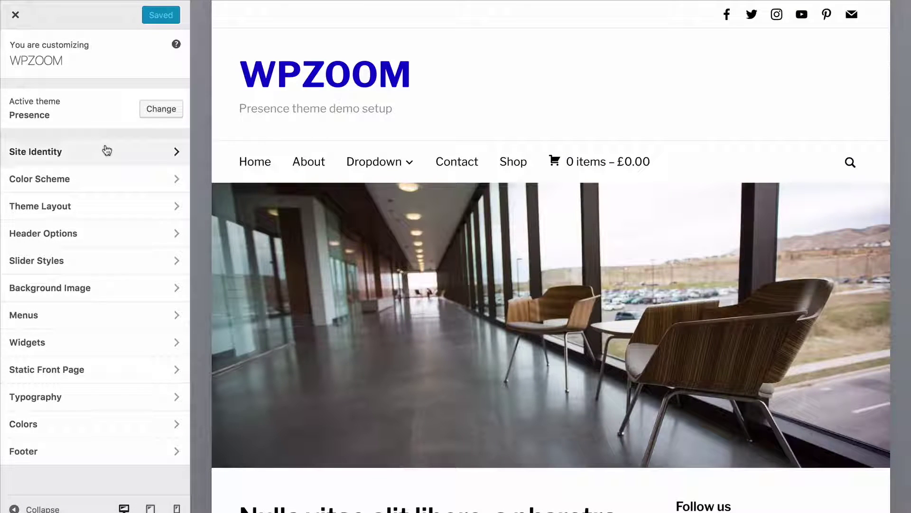
Step: In Site Identity, hide the header tagline and then show it again
click(106, 150)
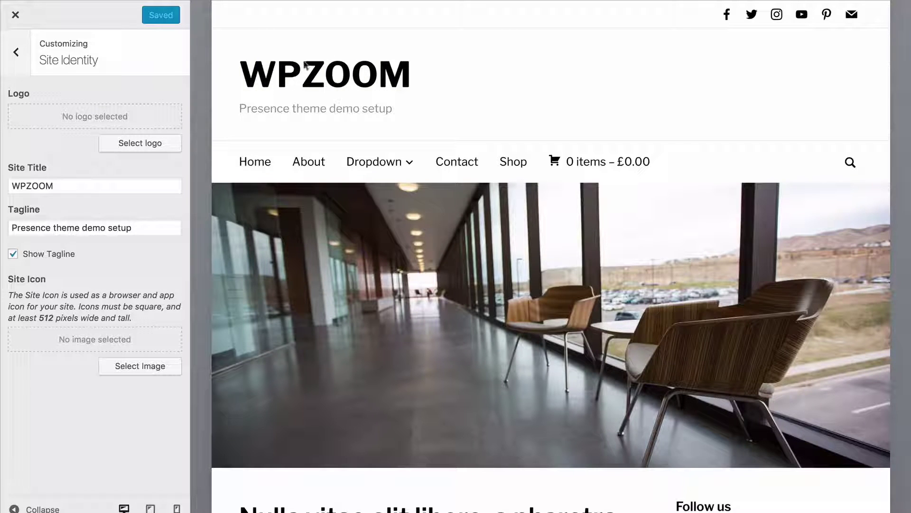
click(13, 254)
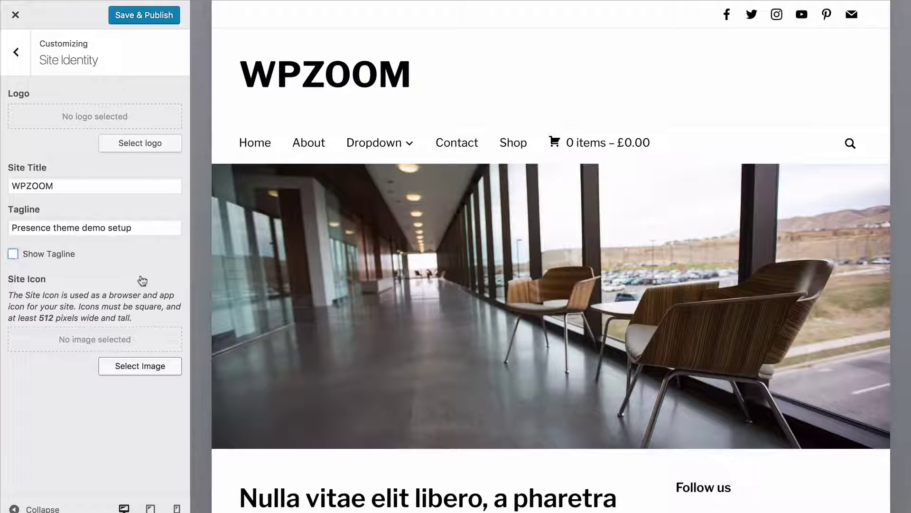
click(49, 258)
Step: Append 'Demo' to the site title, then delete it so the title reads WPZOOM again
click(86, 185)
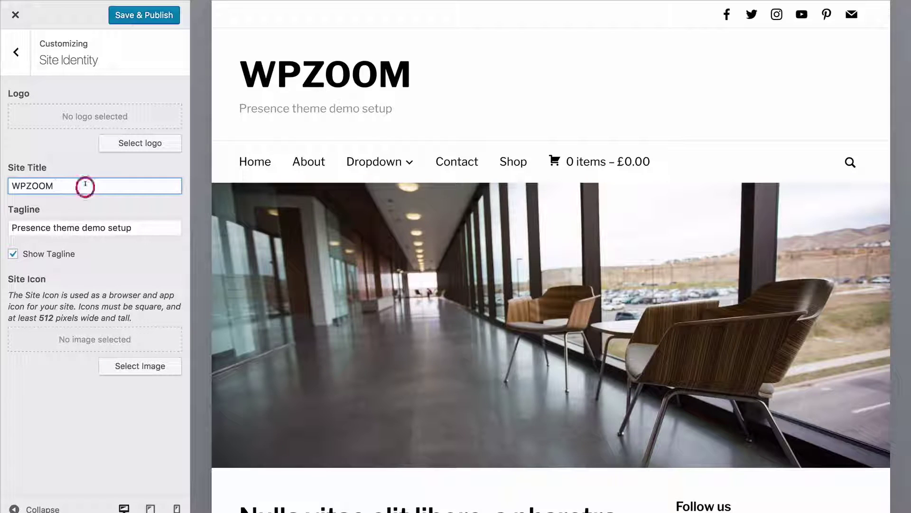
text(Demo)
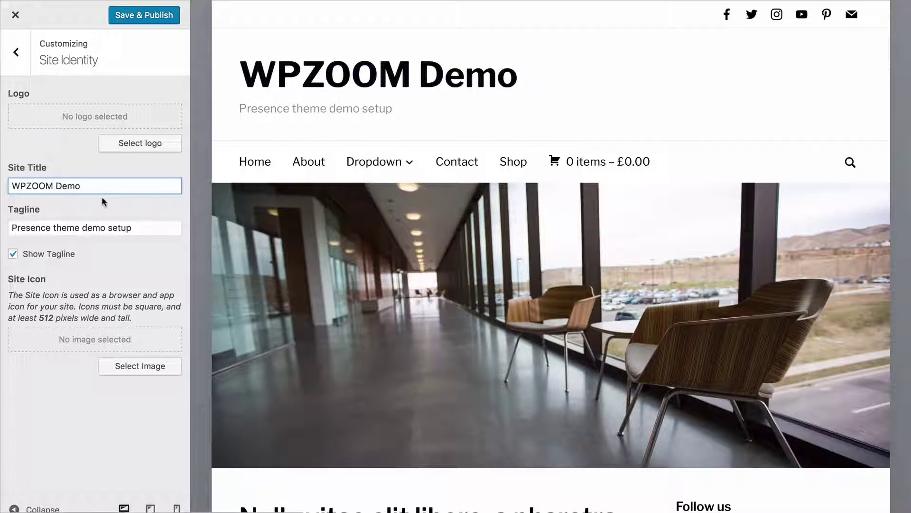
drag(77, 185, 55, 185)
key(BackSpace)
key(BackSpace)
key(BackSpace)
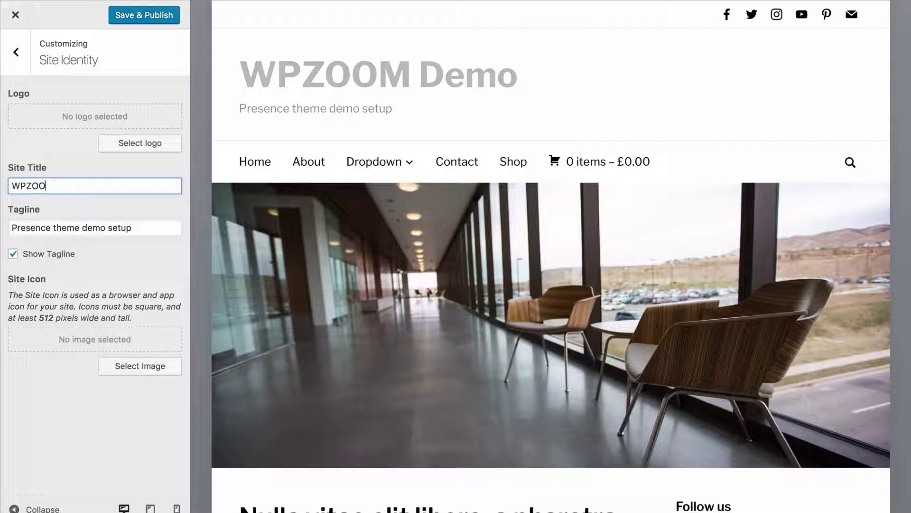
text(M)
click(125, 149)
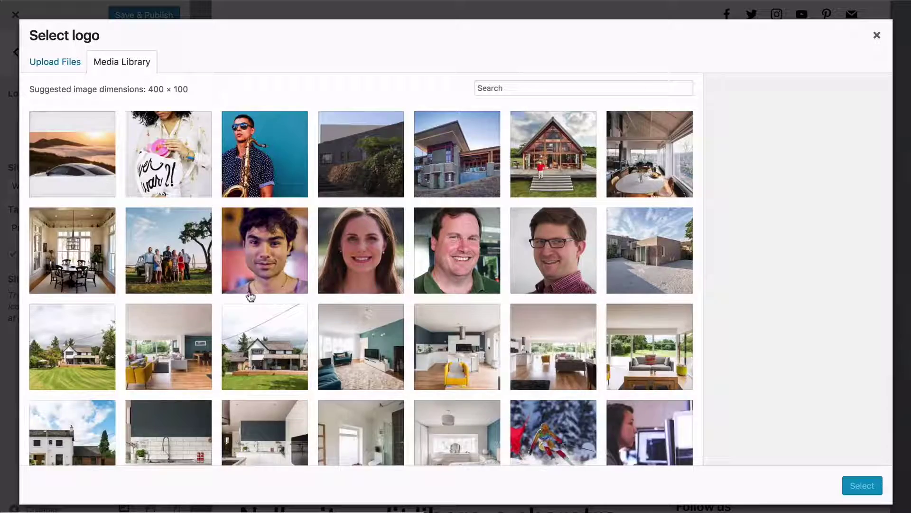
Step: Upload the logo.png image to the media library
scroll(251, 292, down, 20)
scroll(250, 292, up, 20)
click(62, 64)
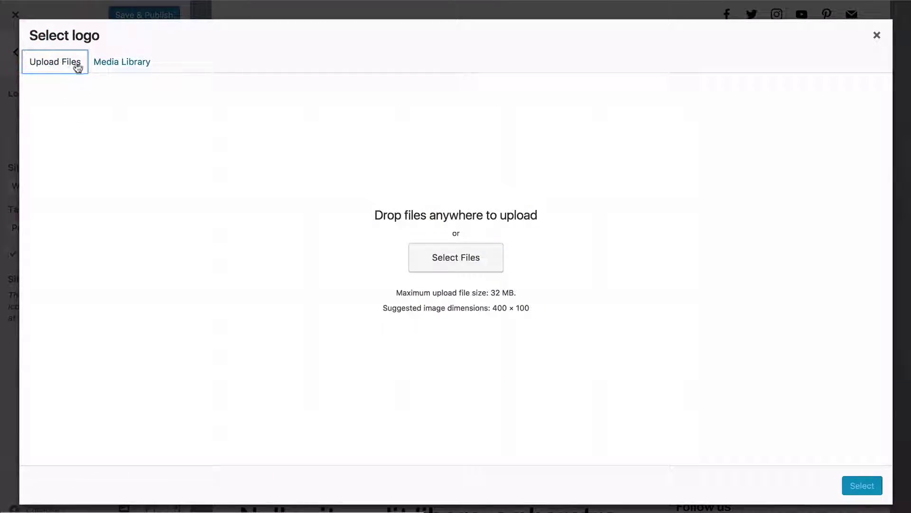
click(456, 264)
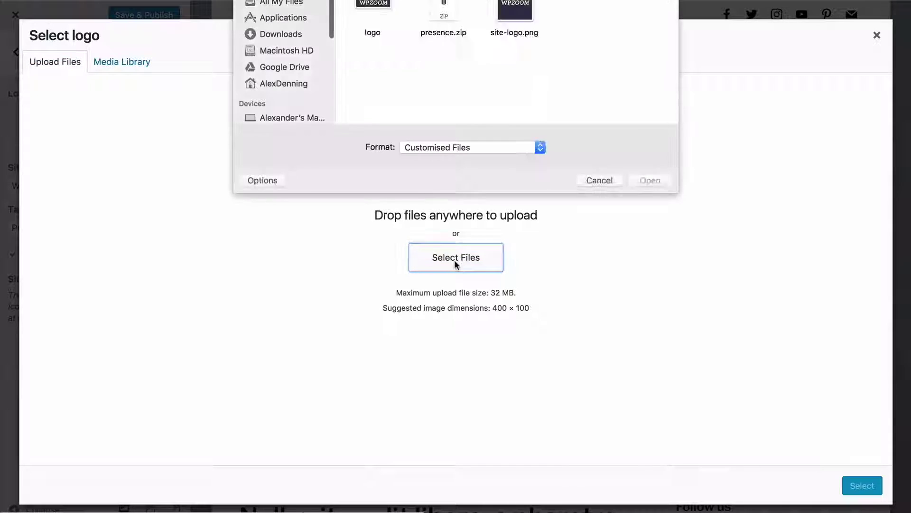
click(368, 12)
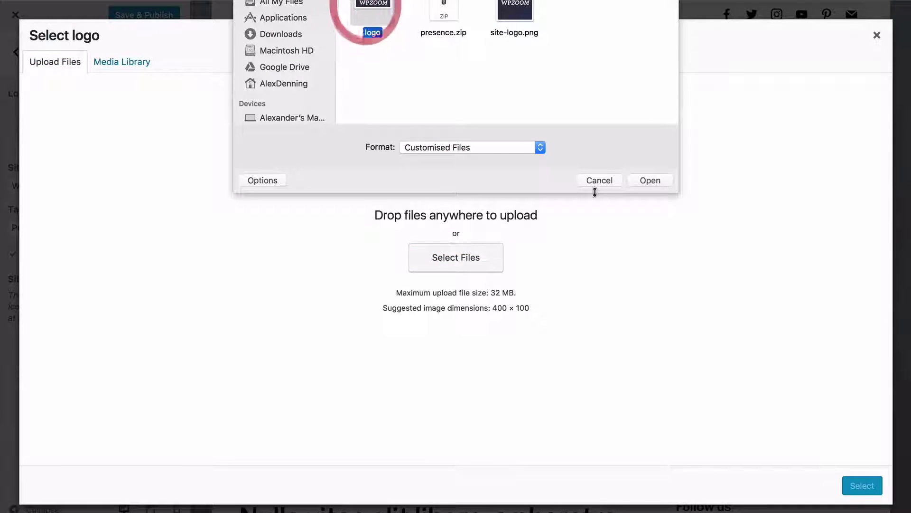
click(646, 180)
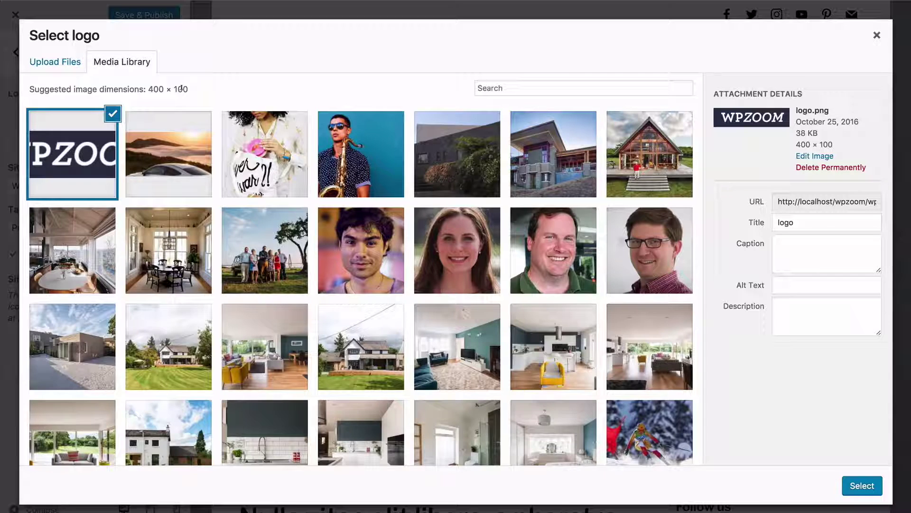
Step: Set logo.png as the site logo without cropping, then remove it again
click(853, 484)
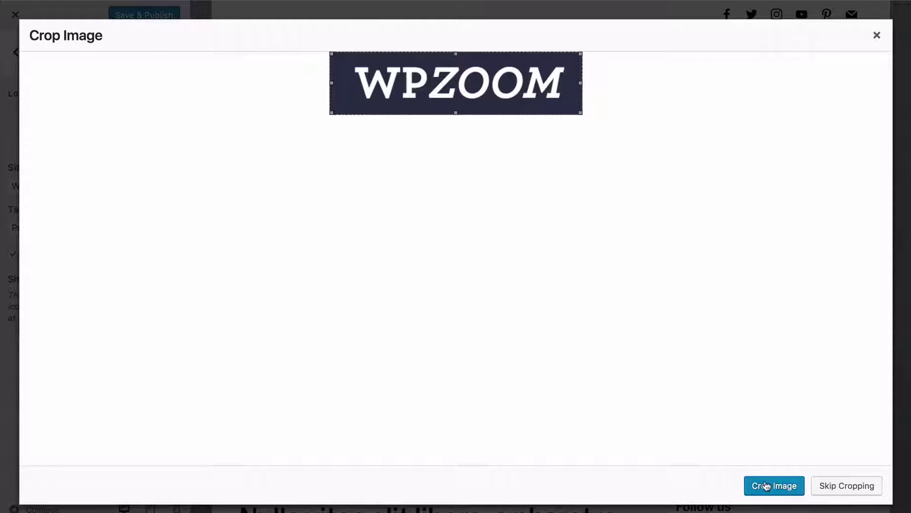
click(843, 492)
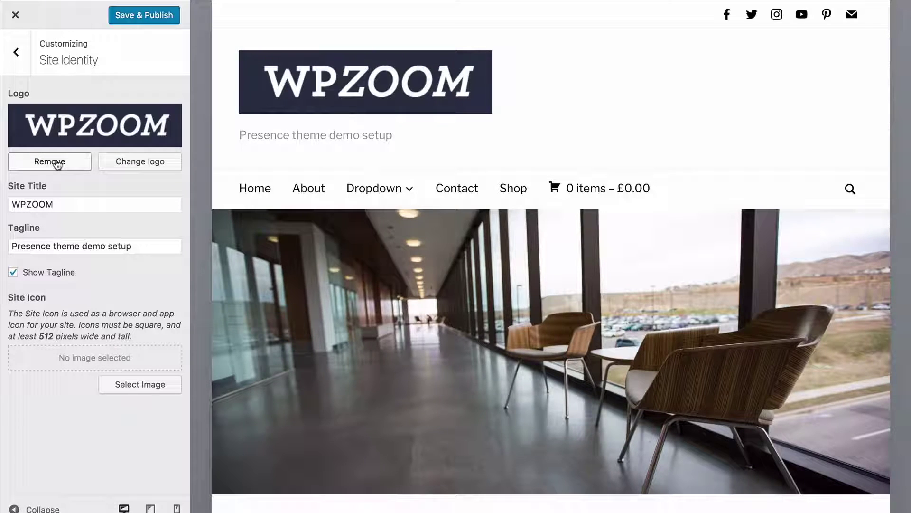
click(49, 162)
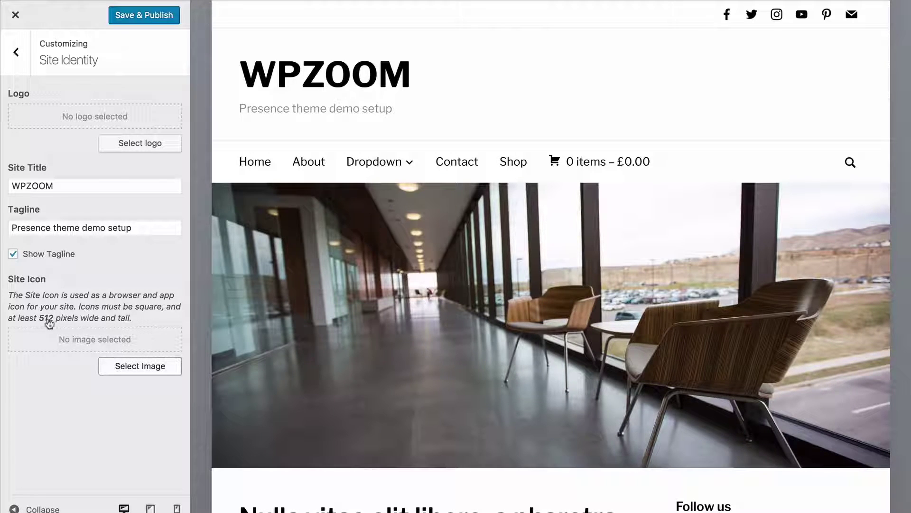
click(138, 365)
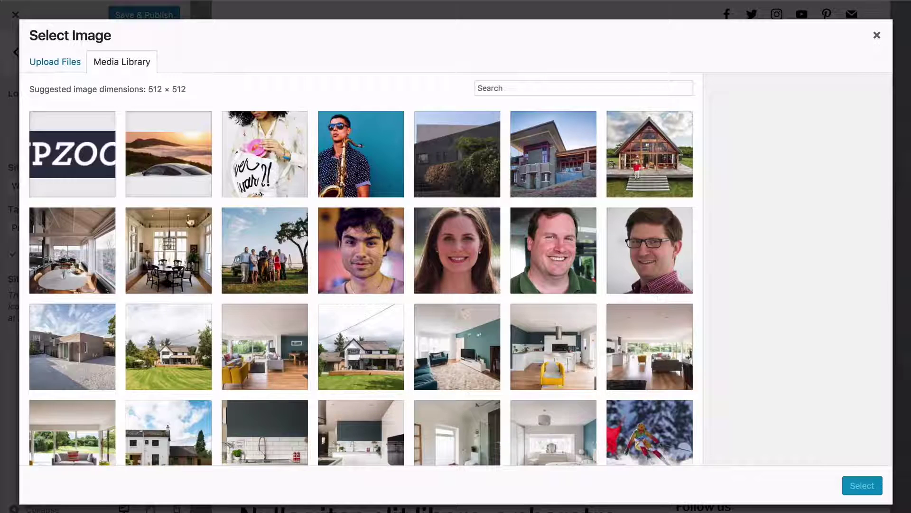
Step: Upload site-logo.png and use the full, uncropped WPZOOM image as the site icon
click(55, 63)
click(417, 250)
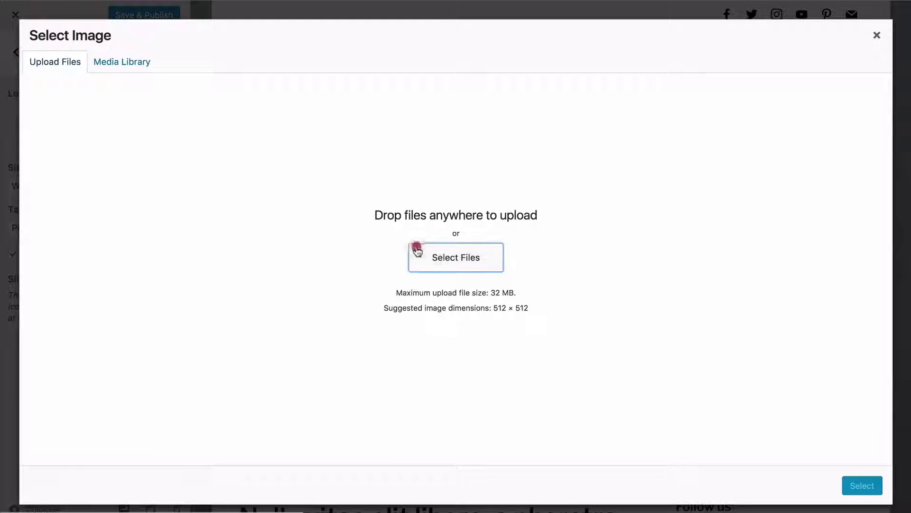
click(523, 32)
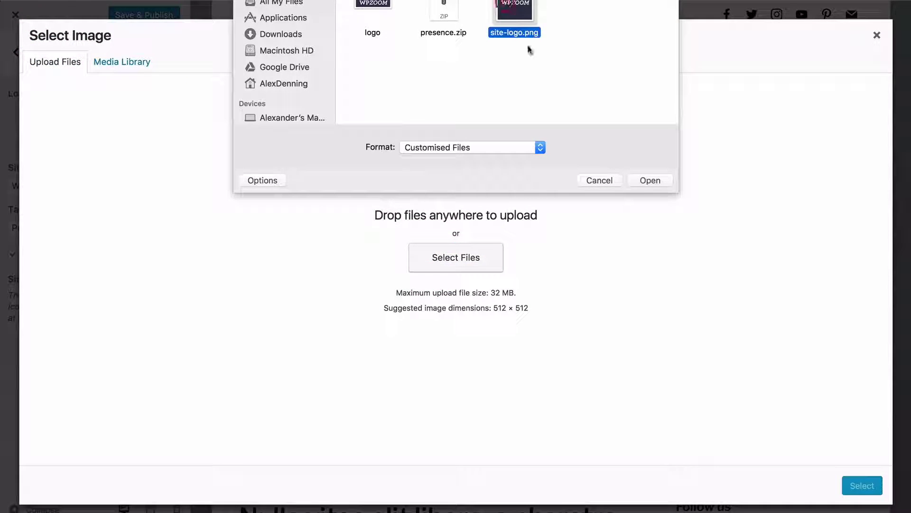
click(637, 181)
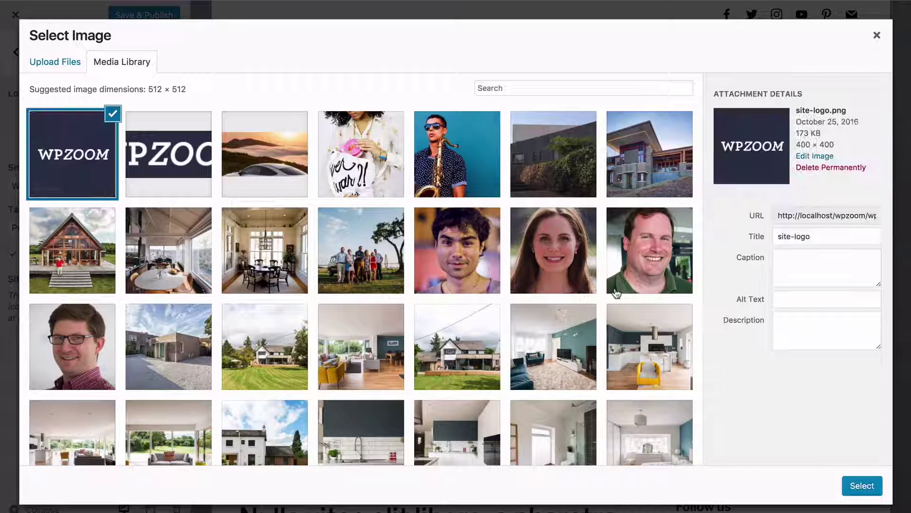
click(863, 485)
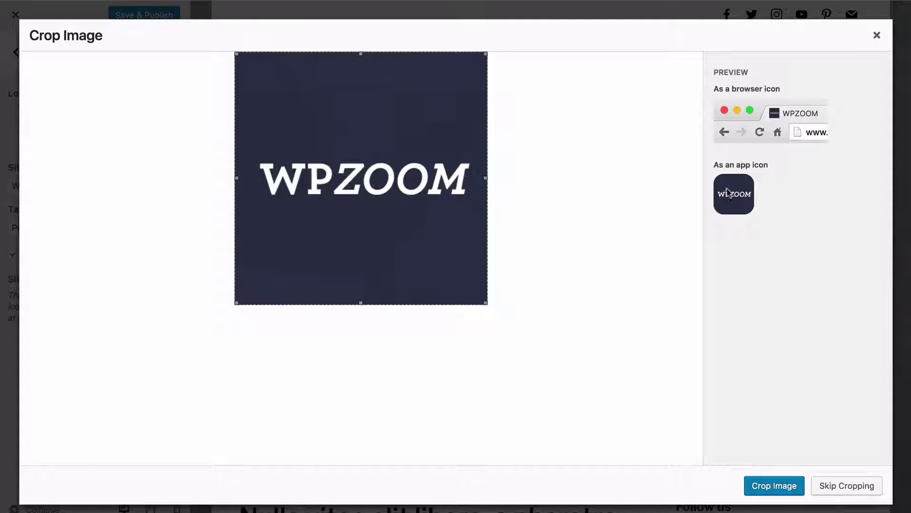
click(826, 486)
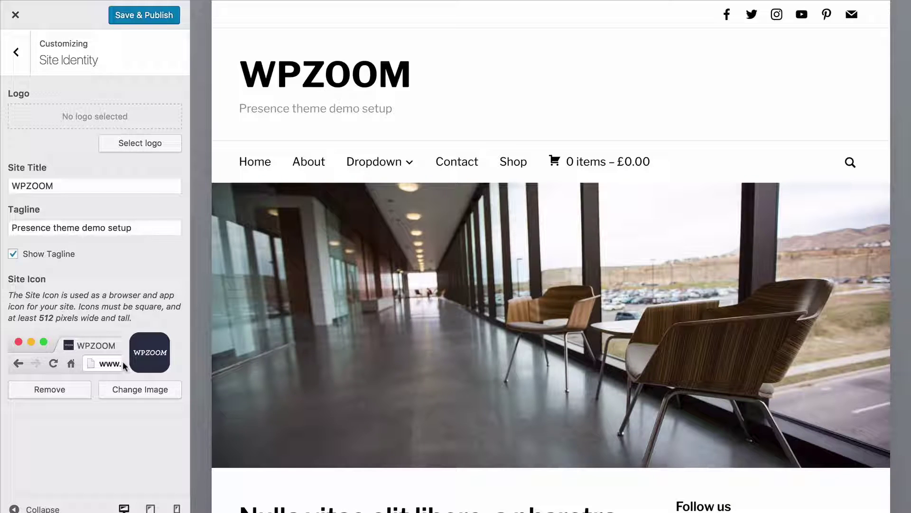
click(18, 59)
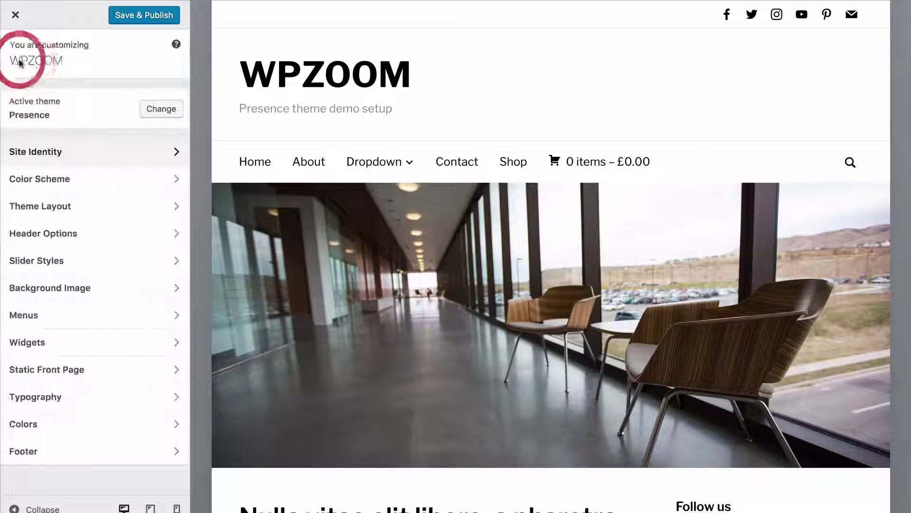
Step: Preview the Light, Blue, Green and Red color schemes in turn
click(74, 178)
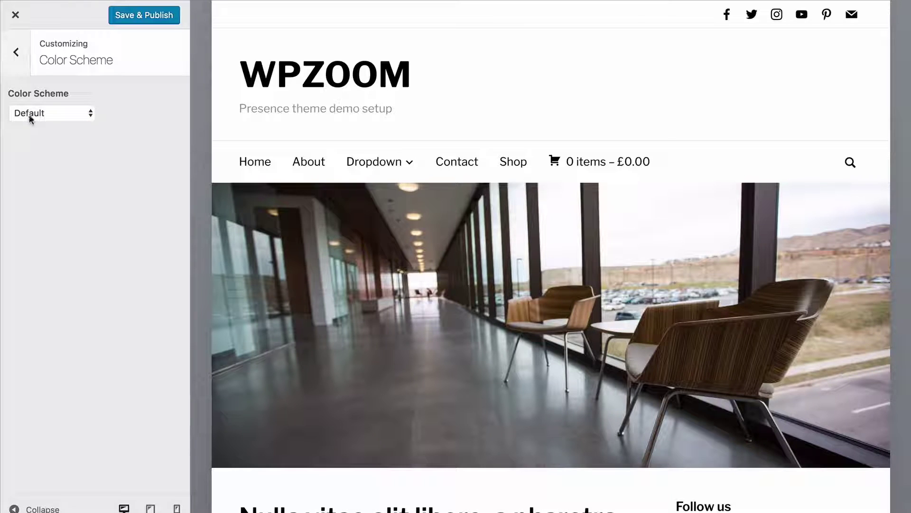
click(30, 117)
click(33, 124)
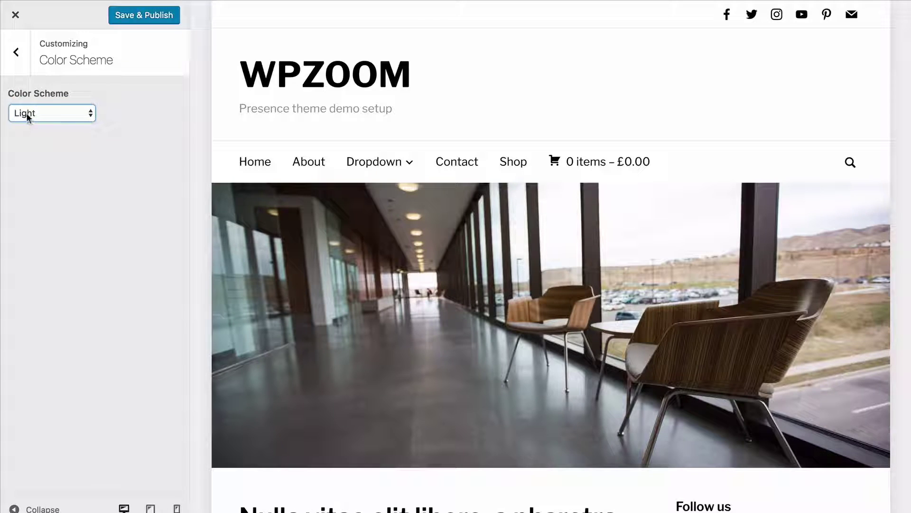
click(28, 117)
click(28, 125)
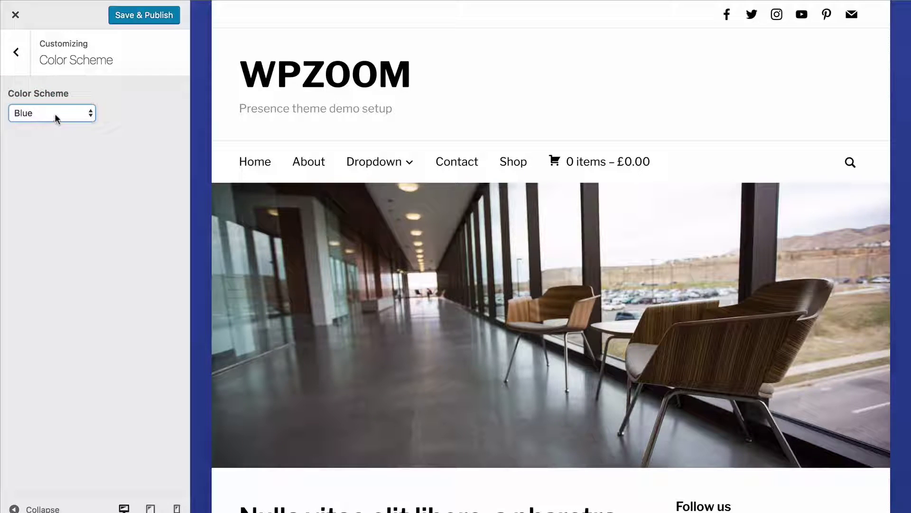
click(56, 118)
click(57, 124)
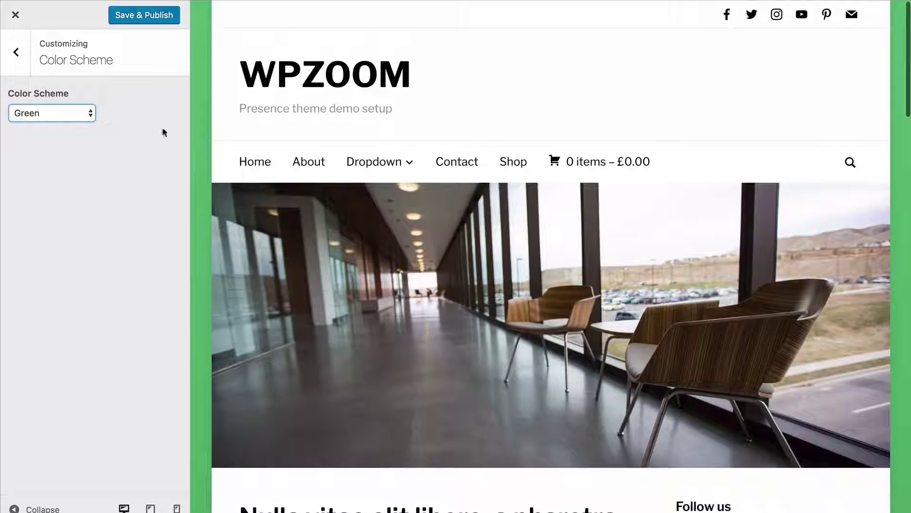
click(77, 119)
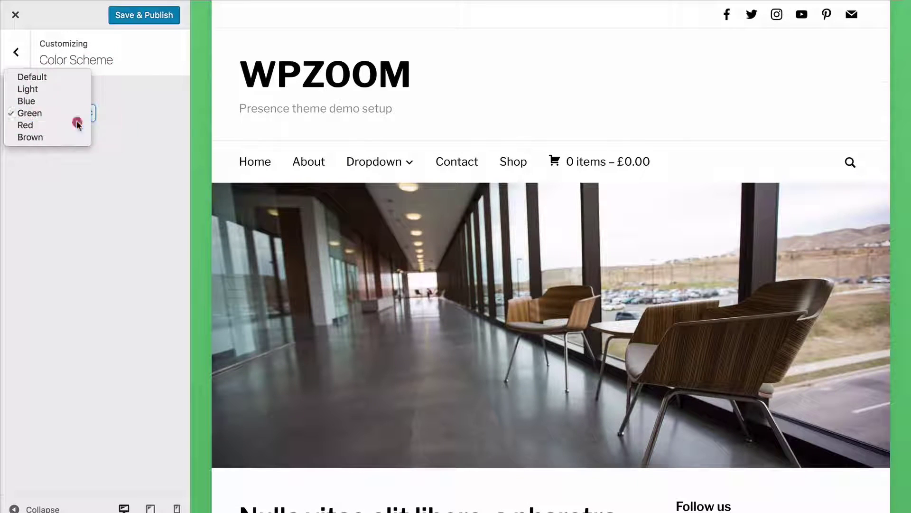
click(77, 124)
Step: Try the Brown color scheme, then settle on Blue
click(72, 114)
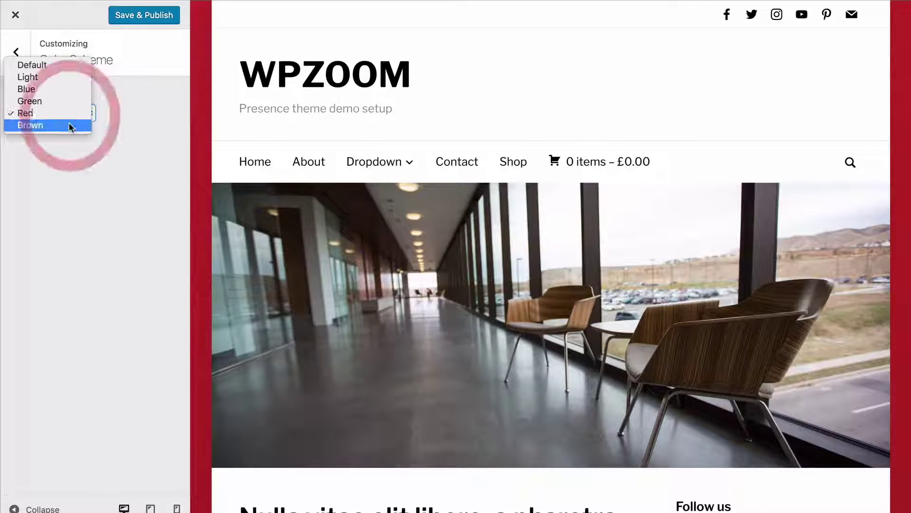
click(69, 125)
click(63, 114)
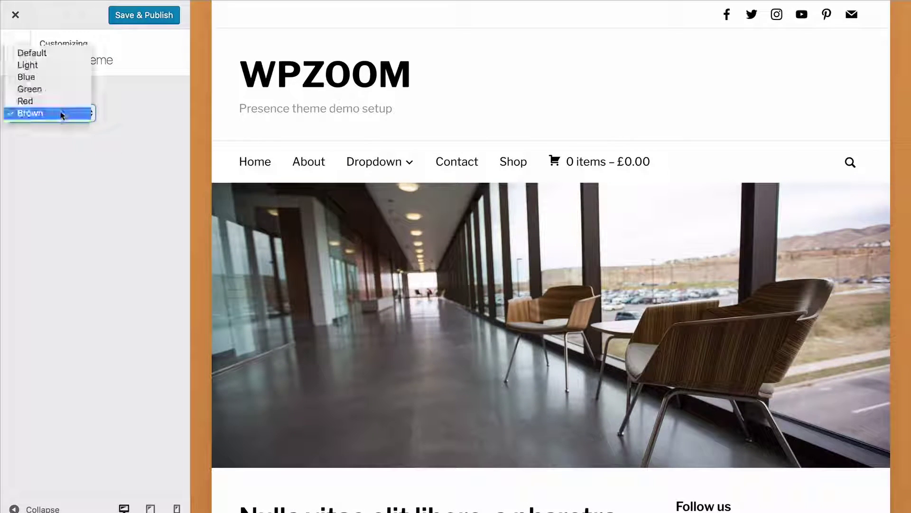
click(44, 79)
click(121, 157)
click(16, 52)
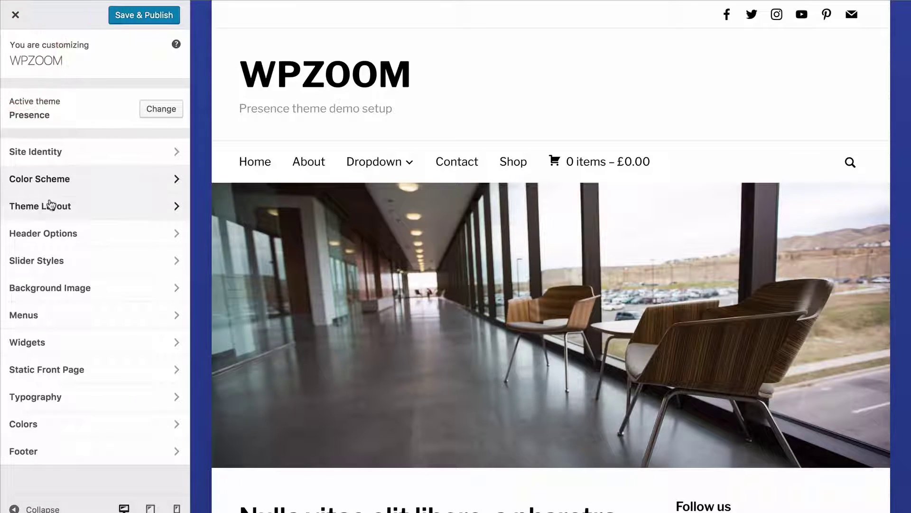
click(50, 202)
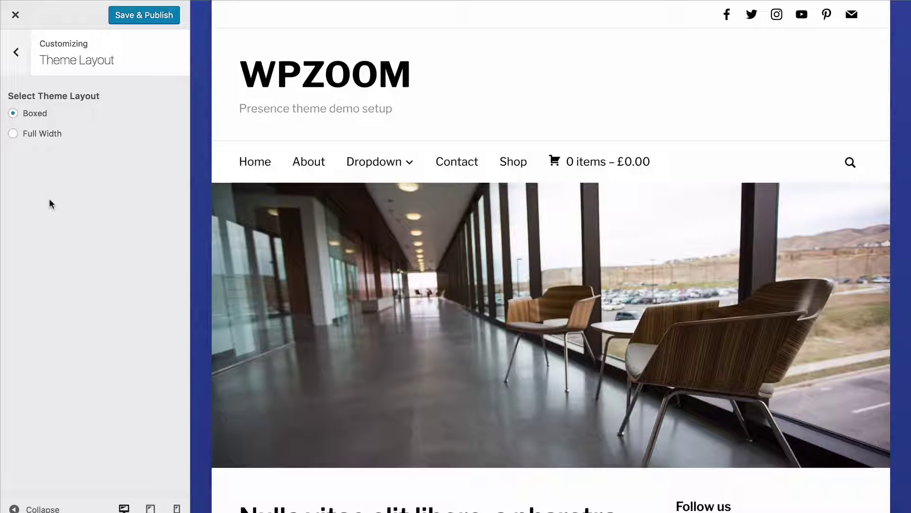
click(32, 134)
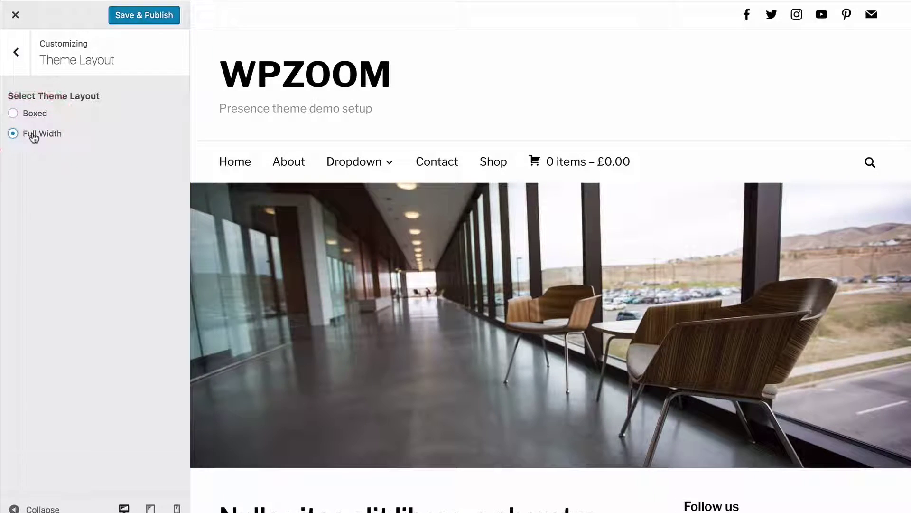
mouse_move(342, 182)
scroll(342, 181, down, 2)
scroll(342, 181, down, 10)
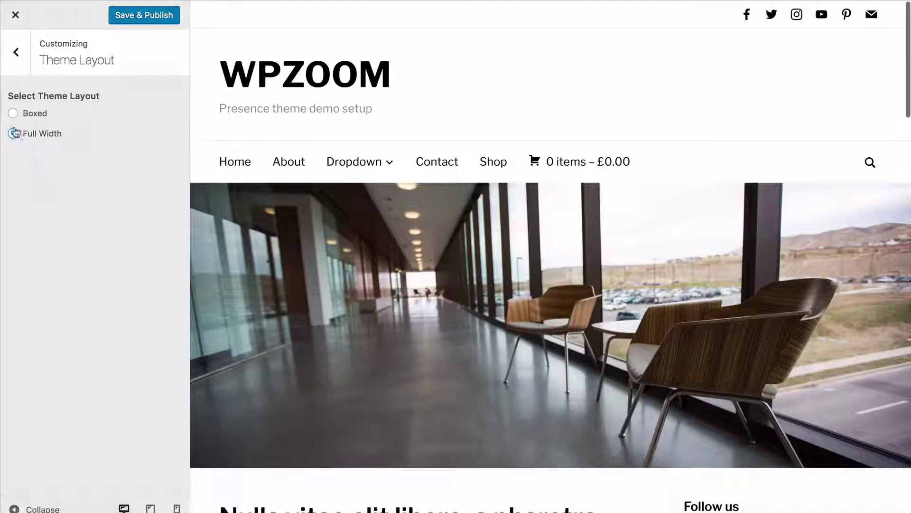
click(13, 113)
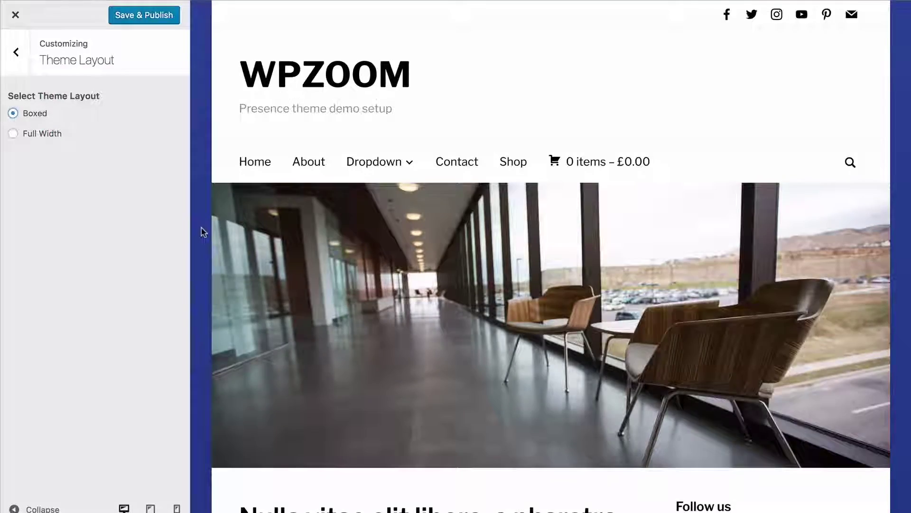
scroll(203, 232, down, 20)
scroll(203, 232, up, 20)
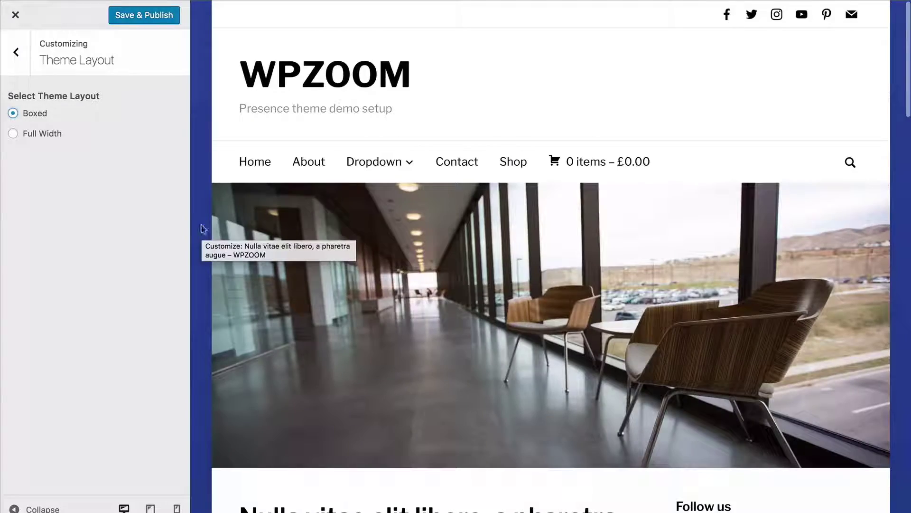
click(24, 57)
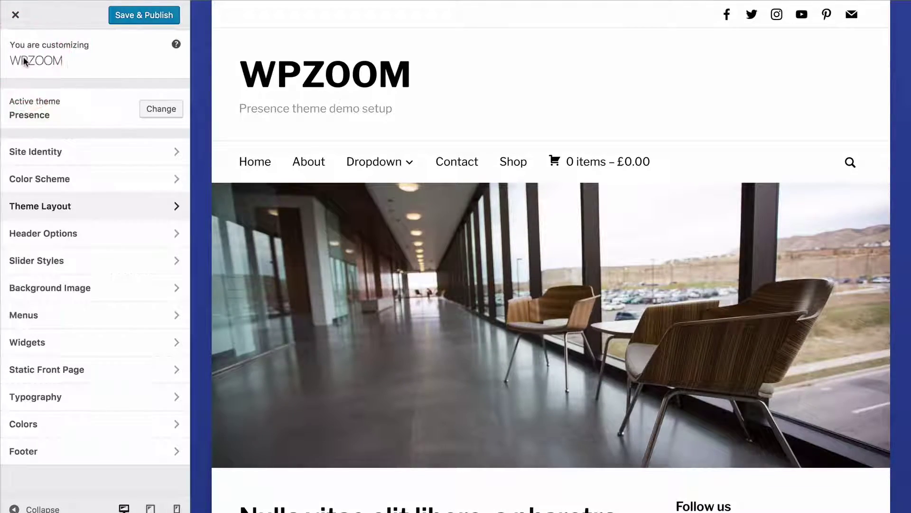
click(39, 232)
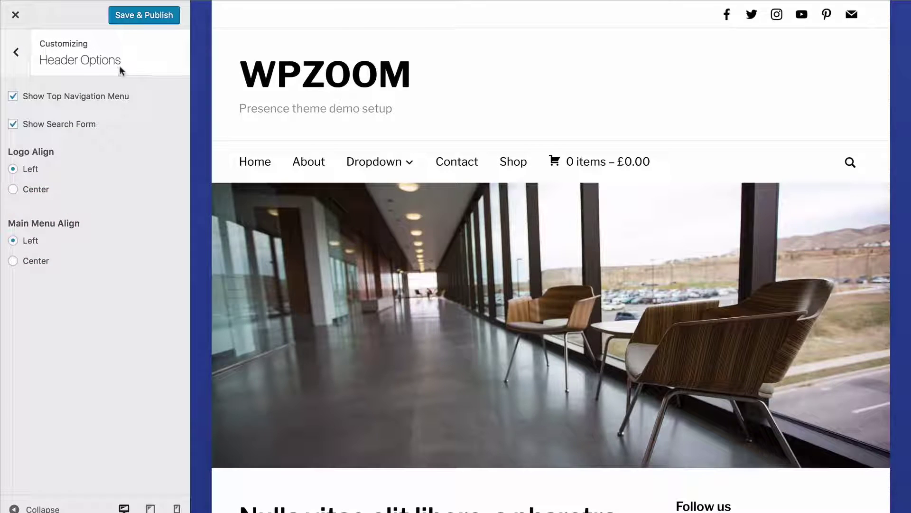
click(81, 95)
click(81, 95)
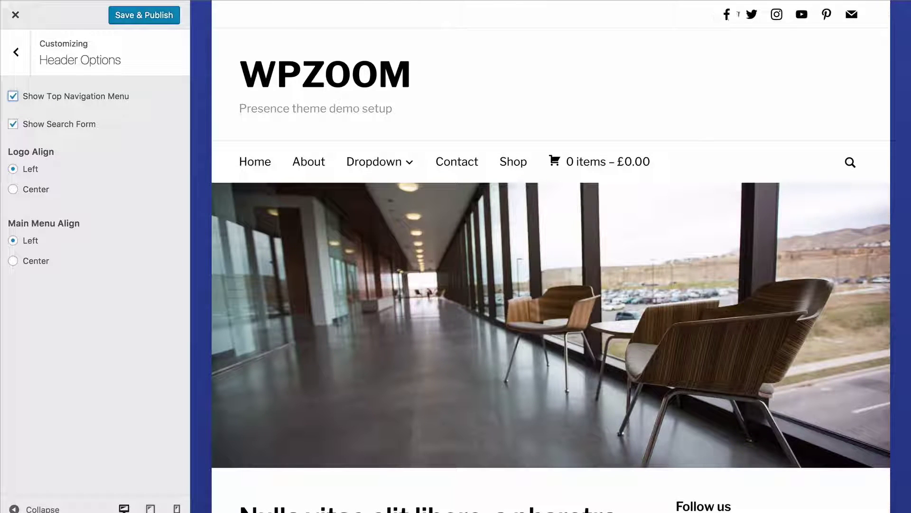
click(71, 124)
click(71, 125)
click(38, 190)
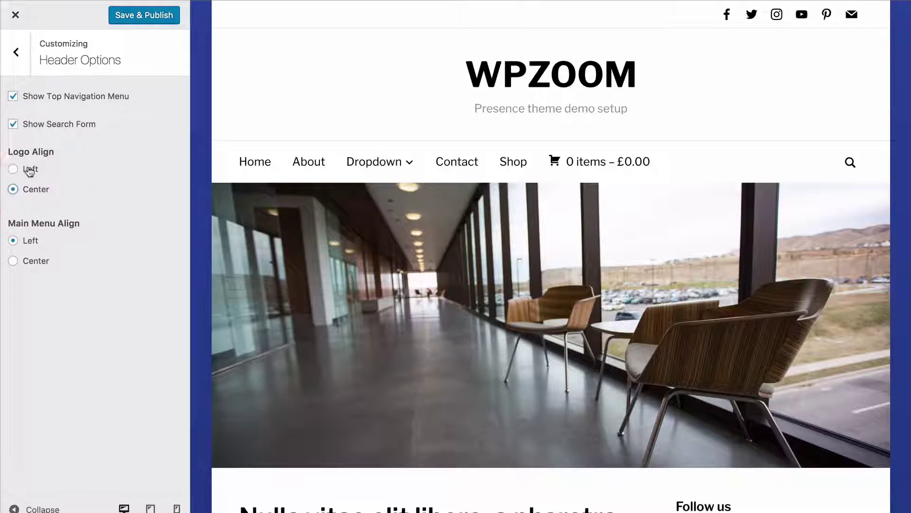
click(30, 170)
click(26, 261)
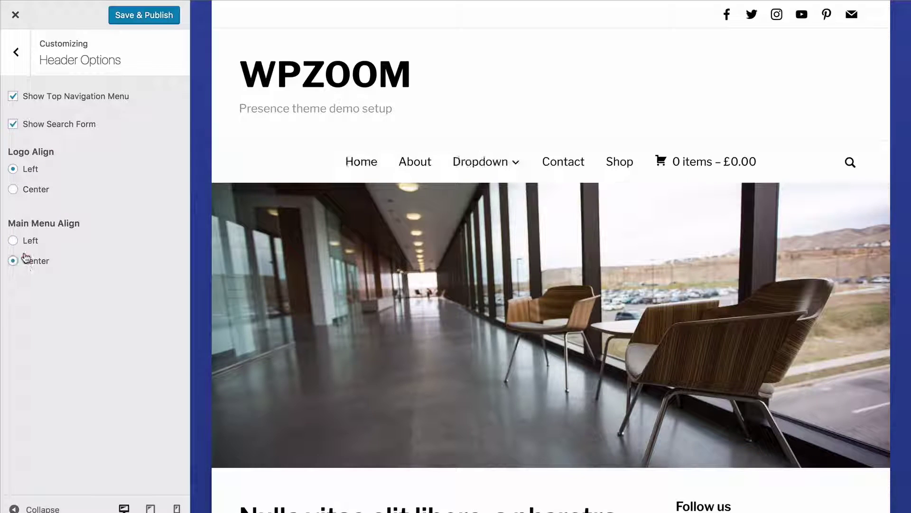
click(23, 243)
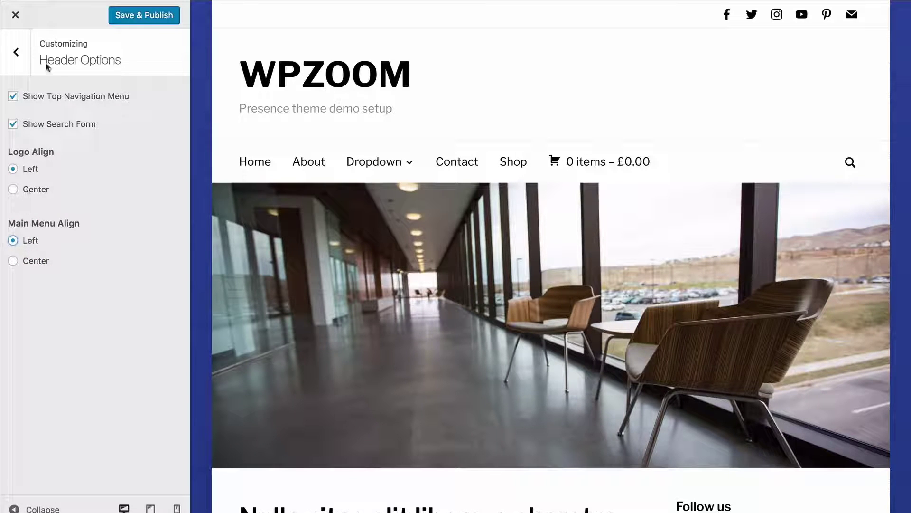
click(19, 52)
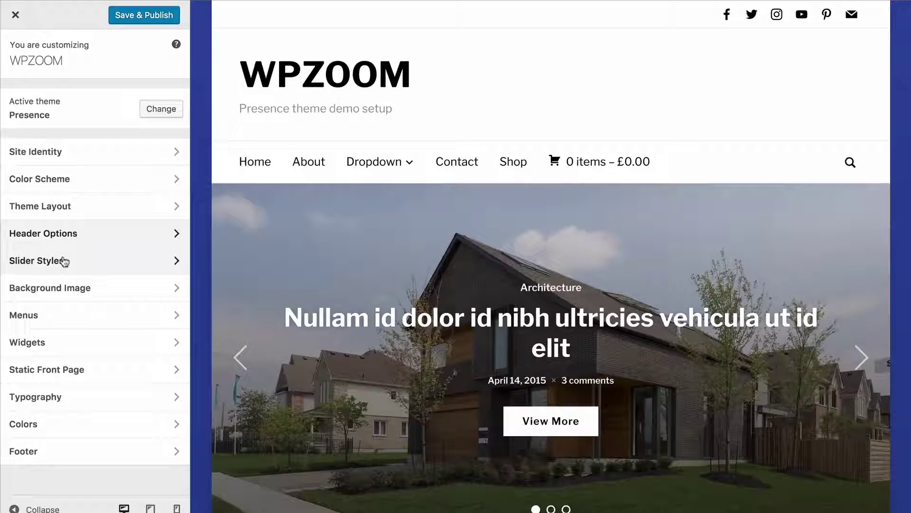
Step: Switch the homepage slider to Slider Style 2 and flip through its slides
click(64, 260)
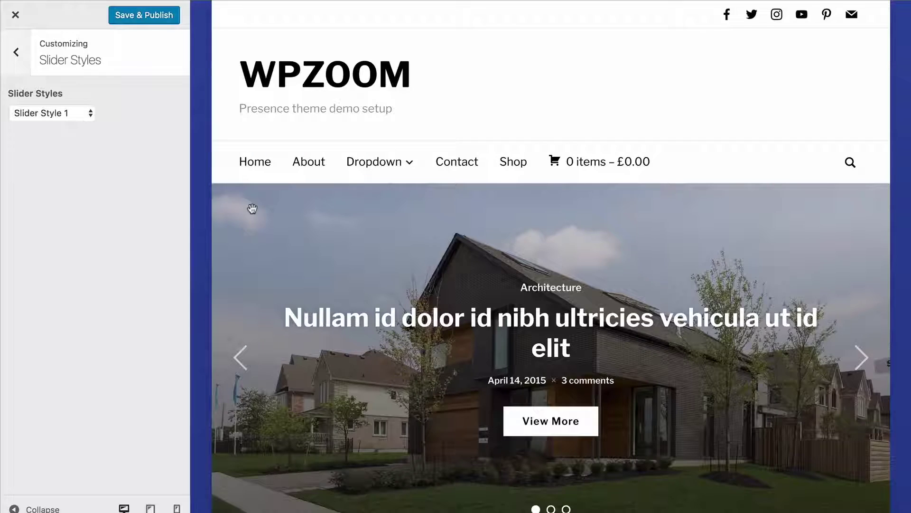
scroll(246, 199, down, 3)
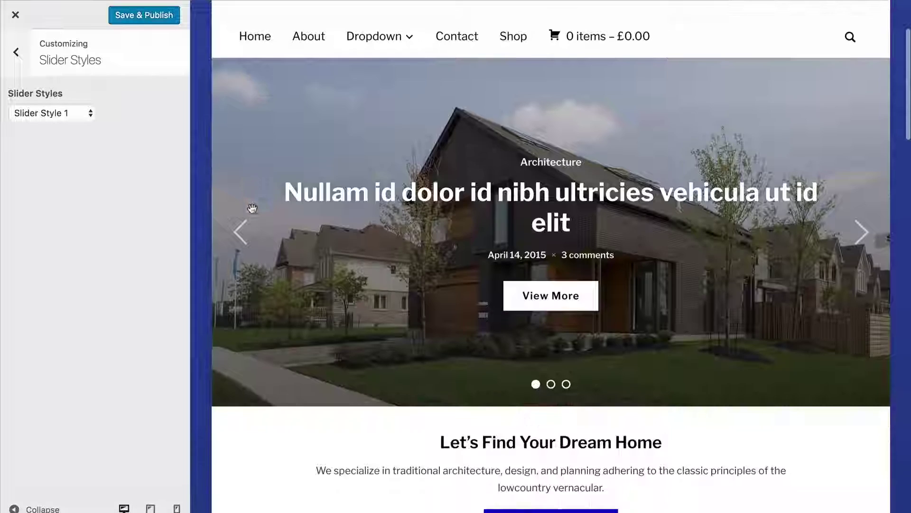
click(25, 113)
click(30, 122)
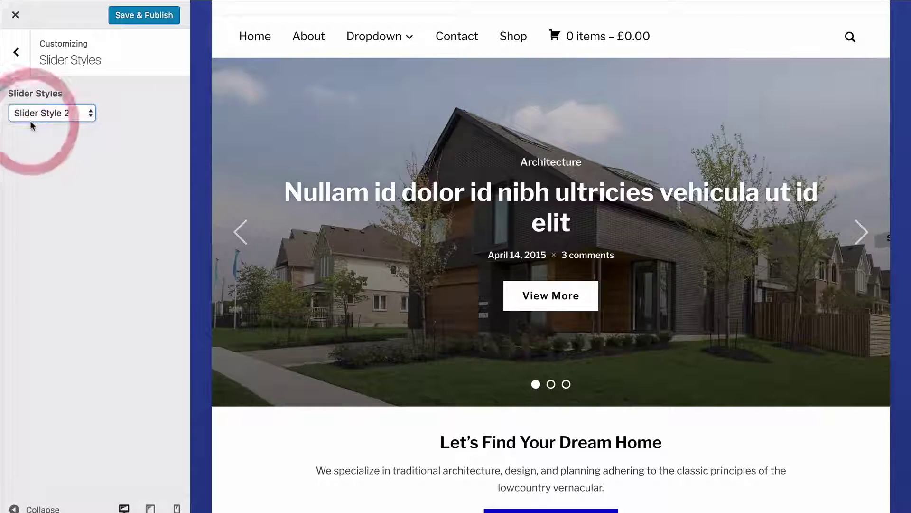
click(861, 232)
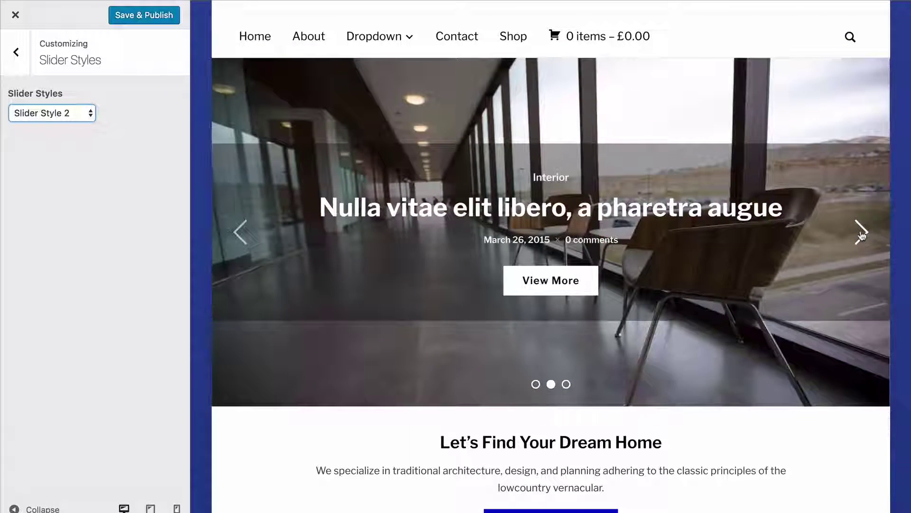
click(860, 232)
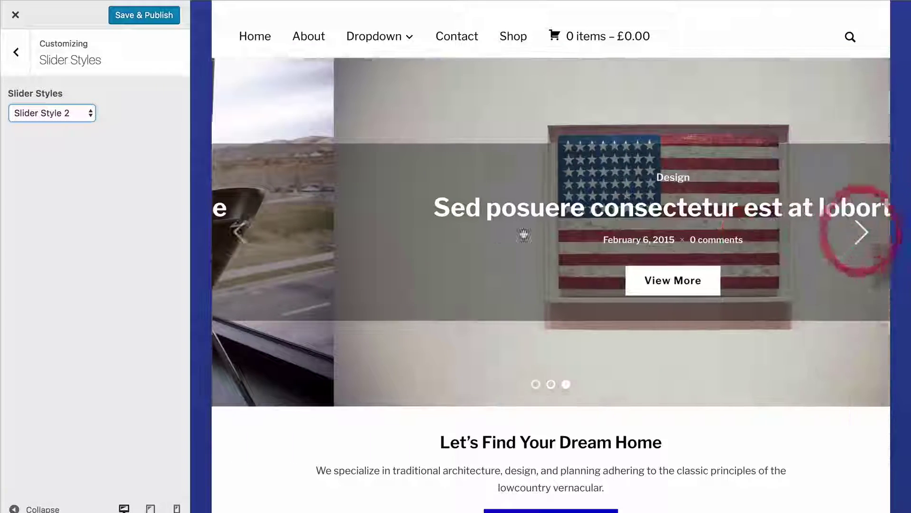
drag(331, 150, 240, 146)
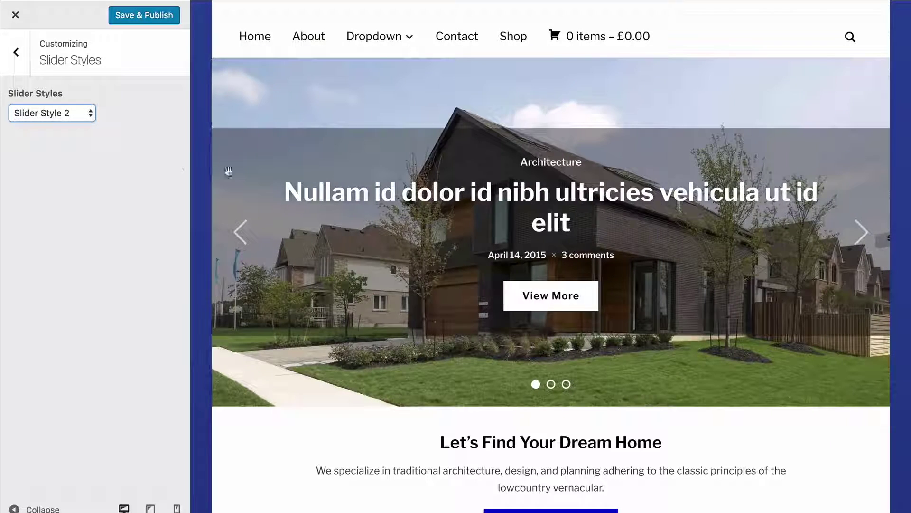
Step: Try Slider Style 3 and swipe between slides to preview it
click(81, 113)
click(73, 105)
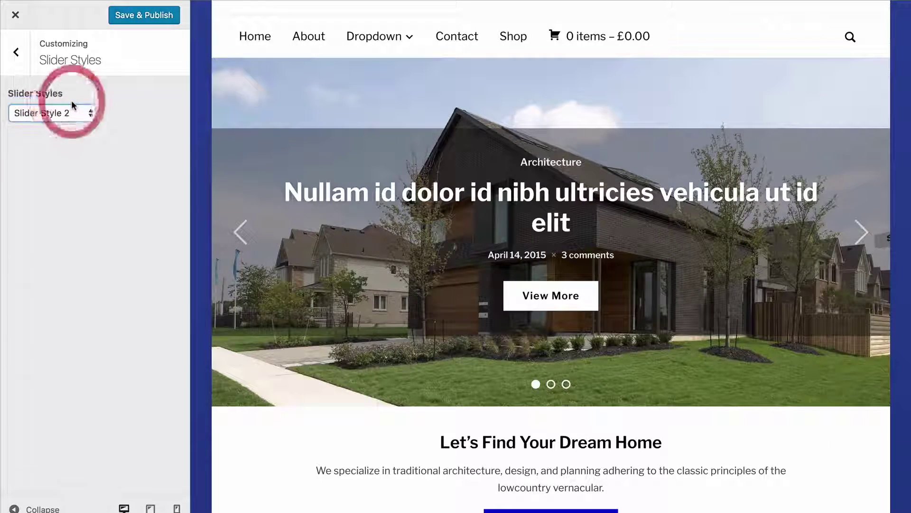
click(80, 113)
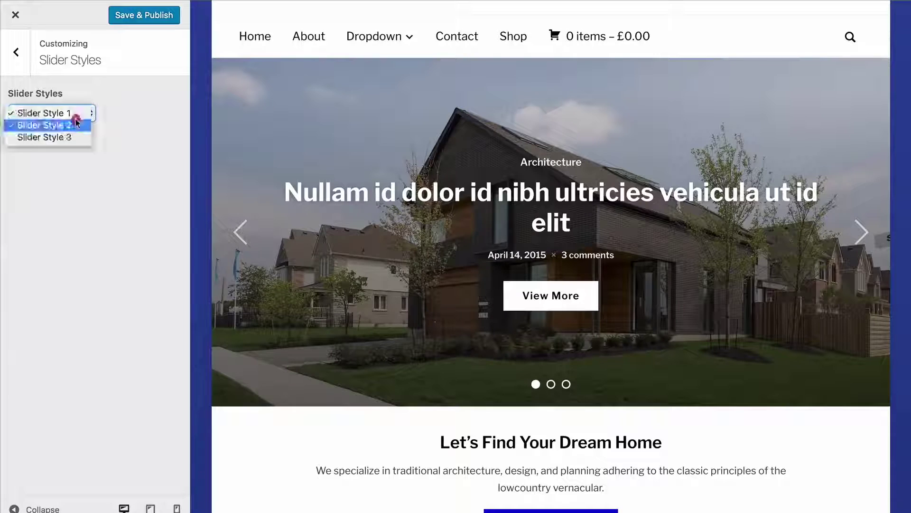
click(75, 136)
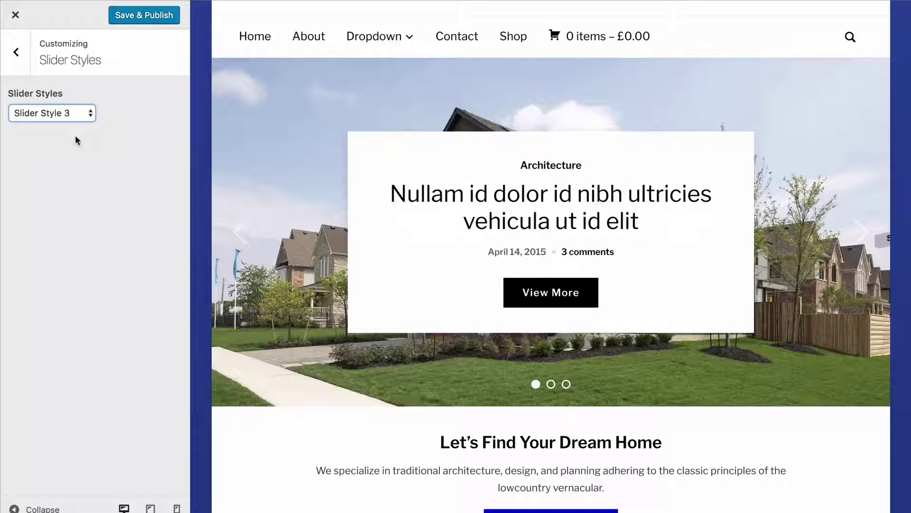
click(243, 239)
drag(334, 189, 631, 163)
drag(323, 165, 374, 163)
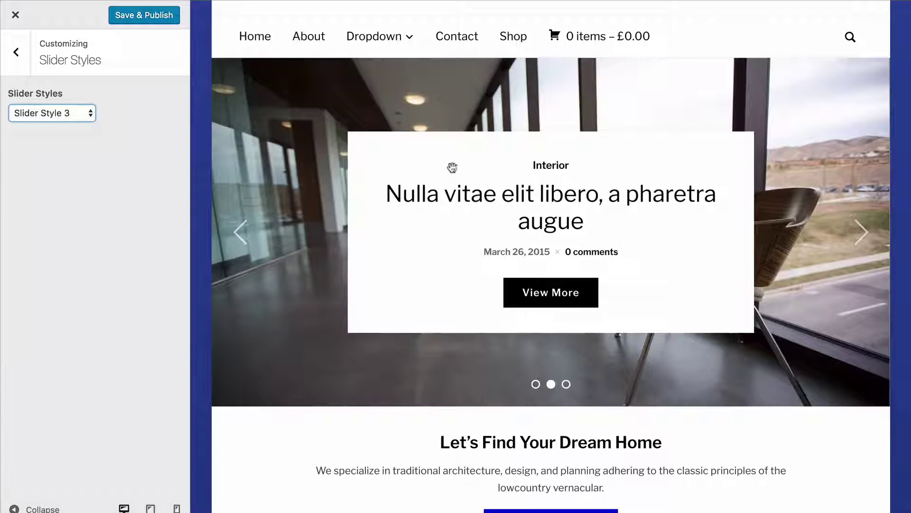
Step: Choose Slider Style 1 for the homepage slider
click(56, 112)
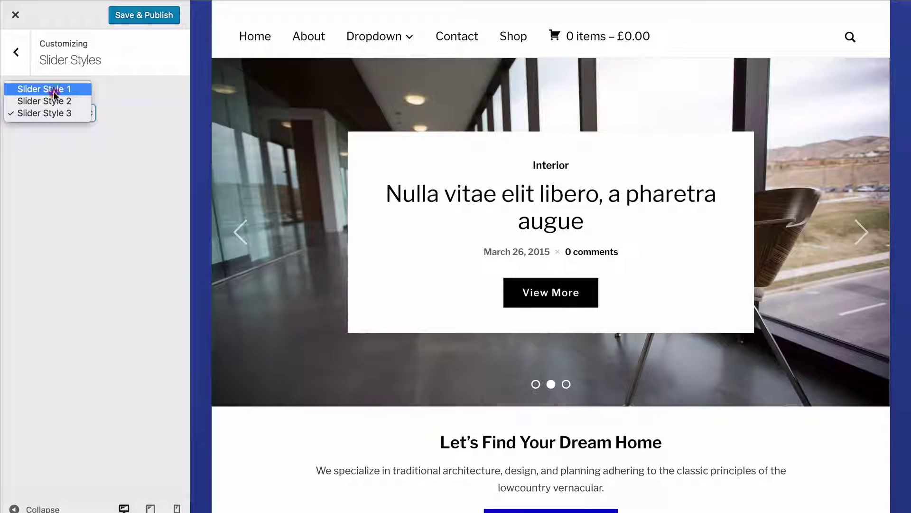
click(54, 93)
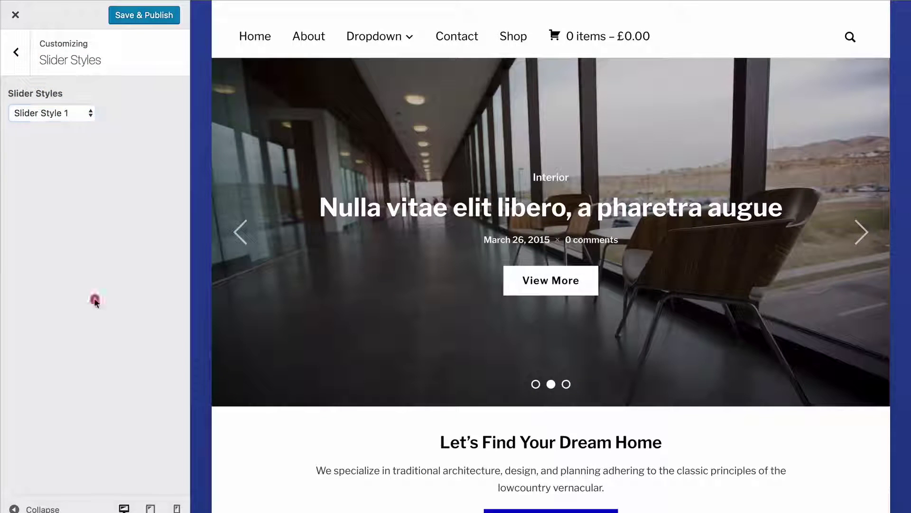
click(16, 62)
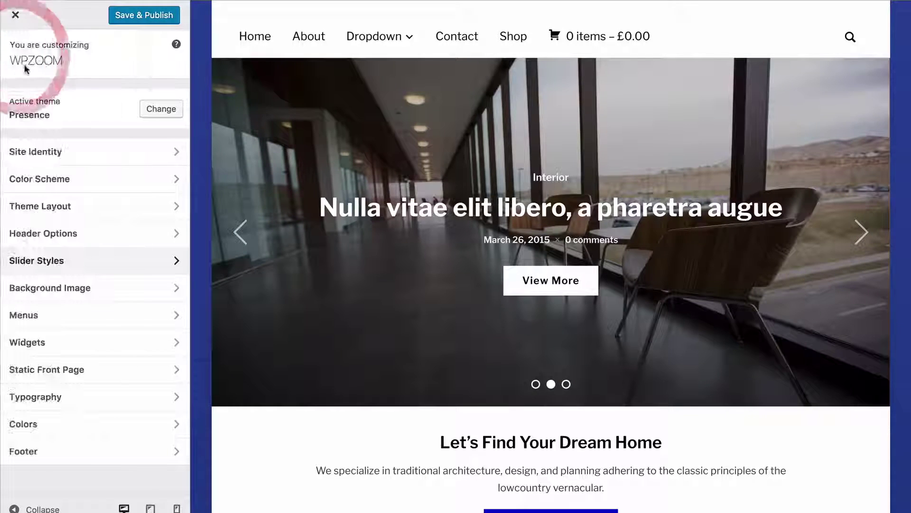
Step: Choose the American flag photo from the Media Library as the background image
click(109, 294)
click(125, 146)
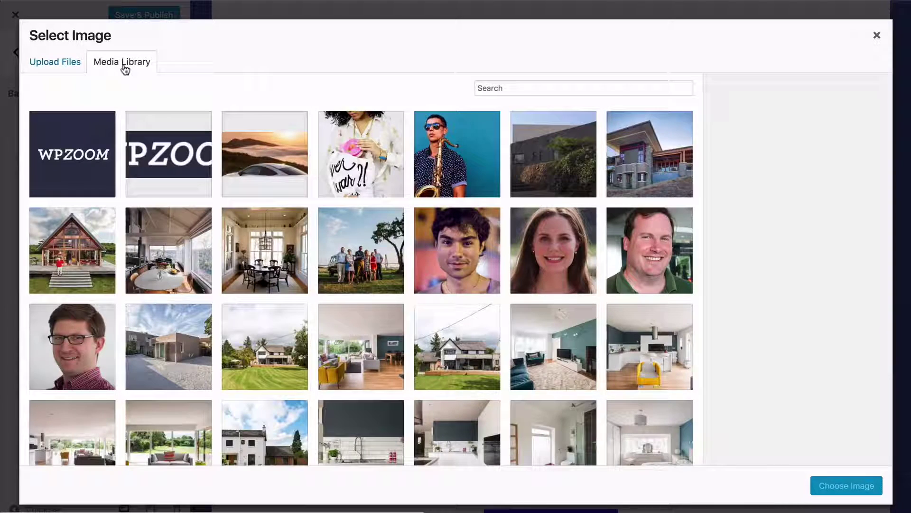
click(67, 67)
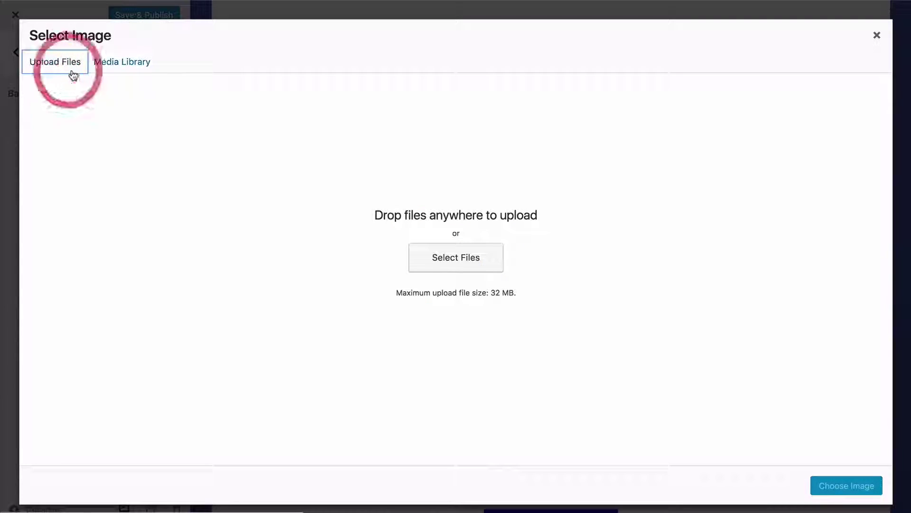
click(115, 68)
scroll(361, 284, down, 15)
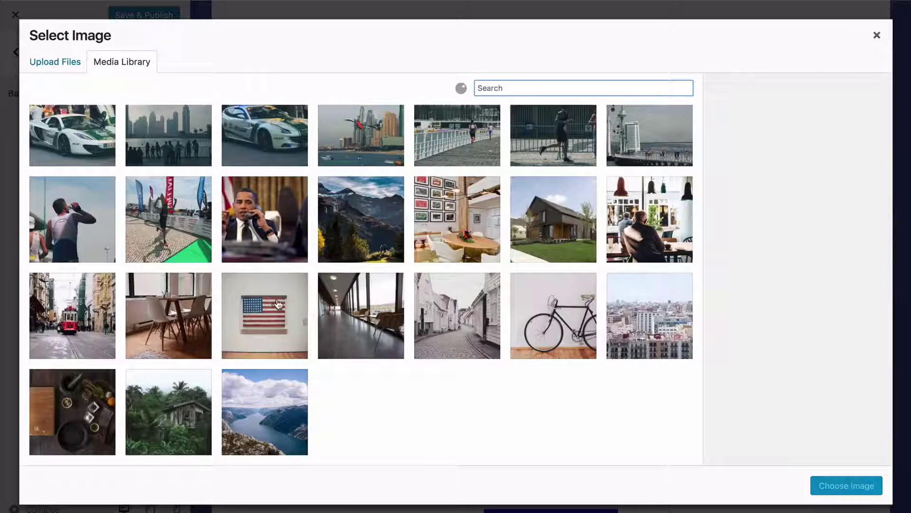
click(276, 300)
click(839, 485)
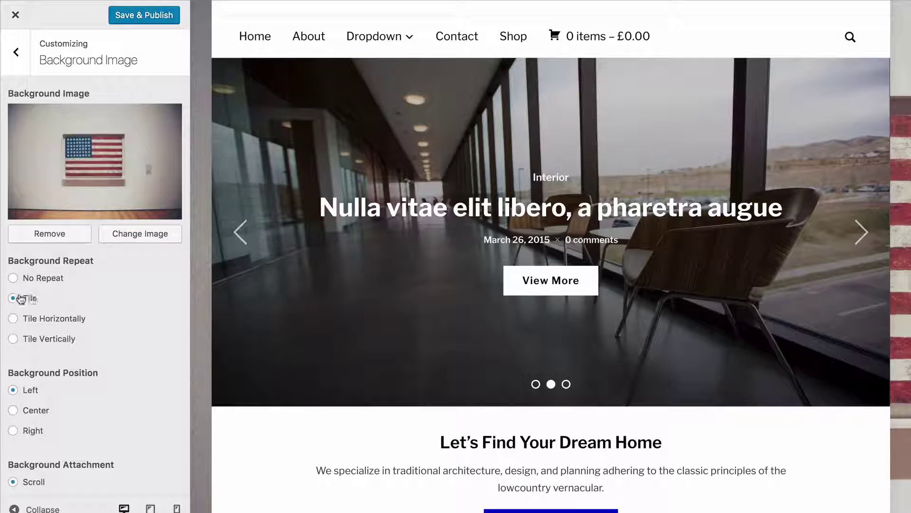
Step: Try no-repeat and Fixed attachment for the flag background, then remove the image
click(15, 280)
click(14, 299)
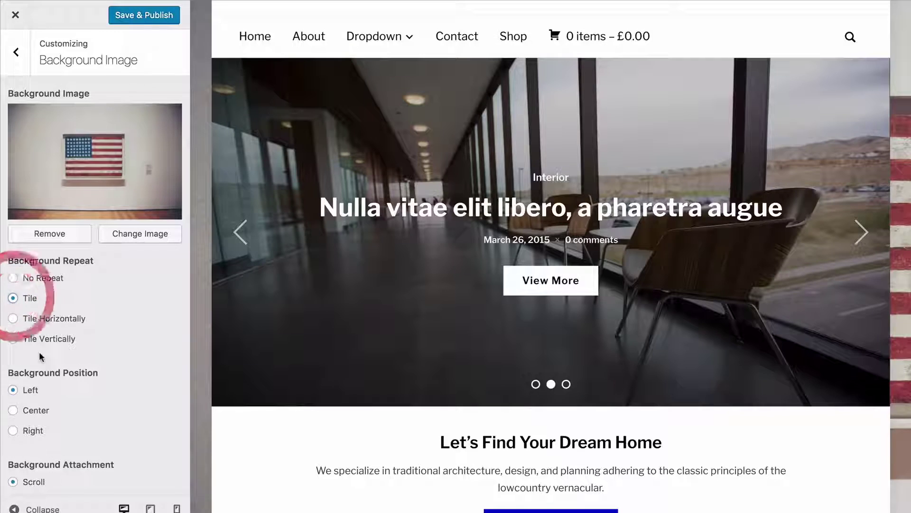
scroll(40, 354, down, 1)
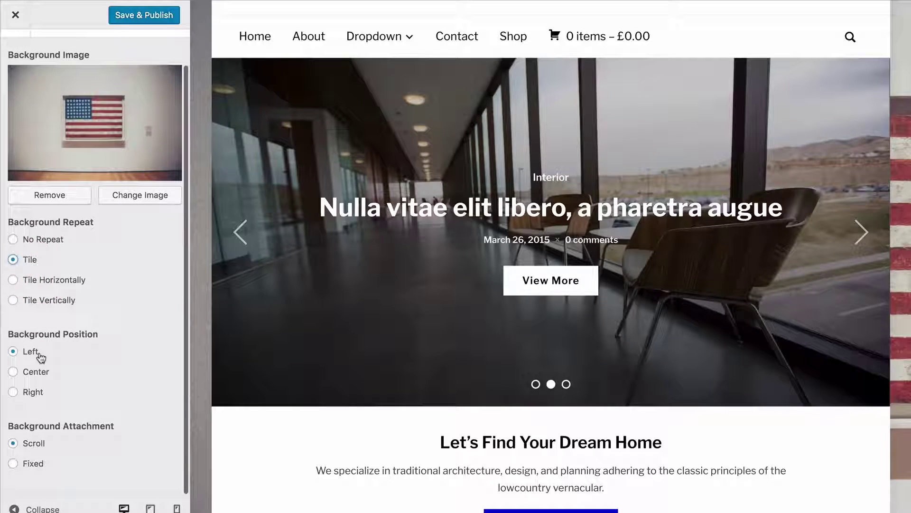
click(28, 465)
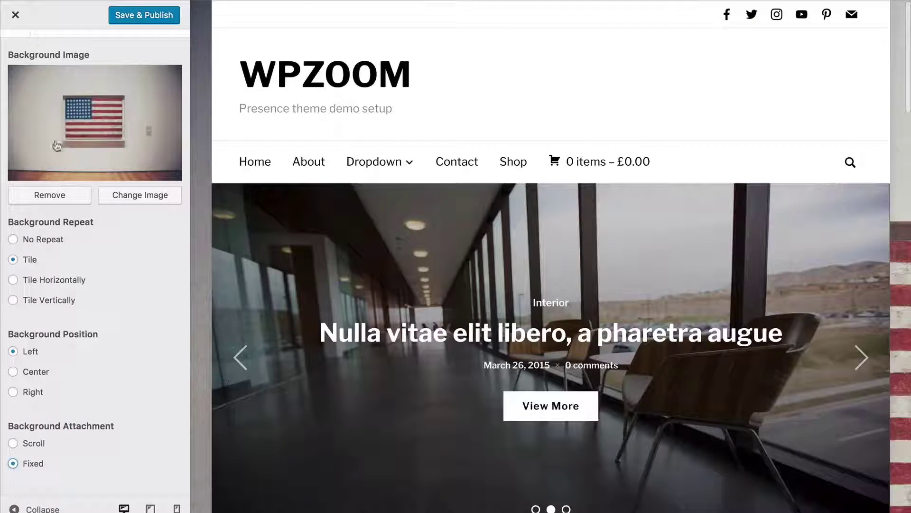
click(52, 195)
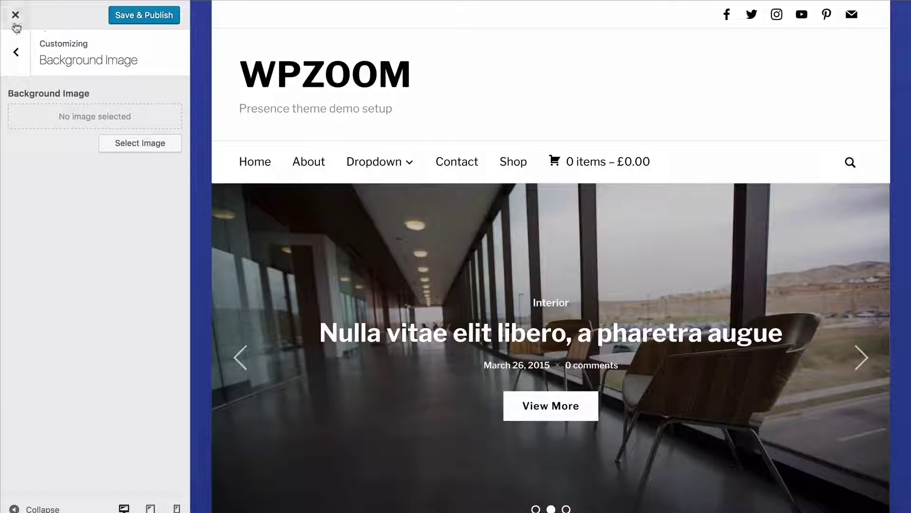
click(19, 51)
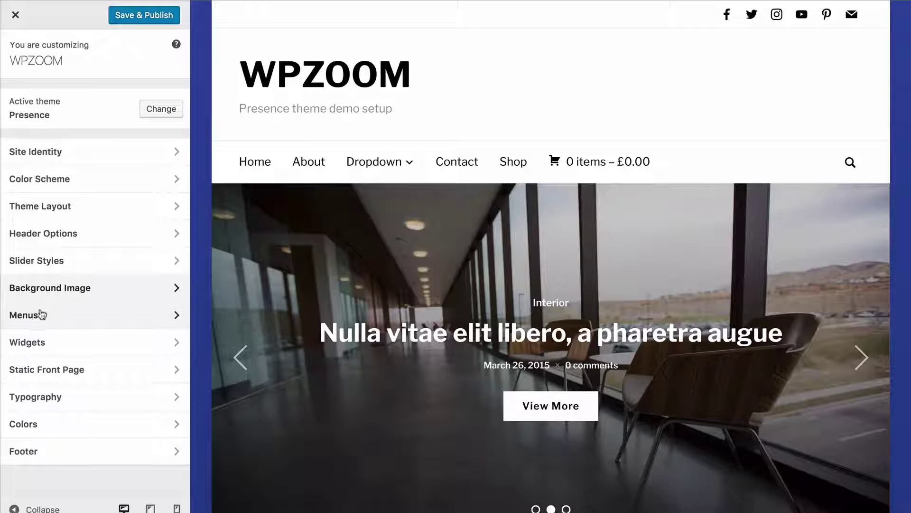
click(41, 313)
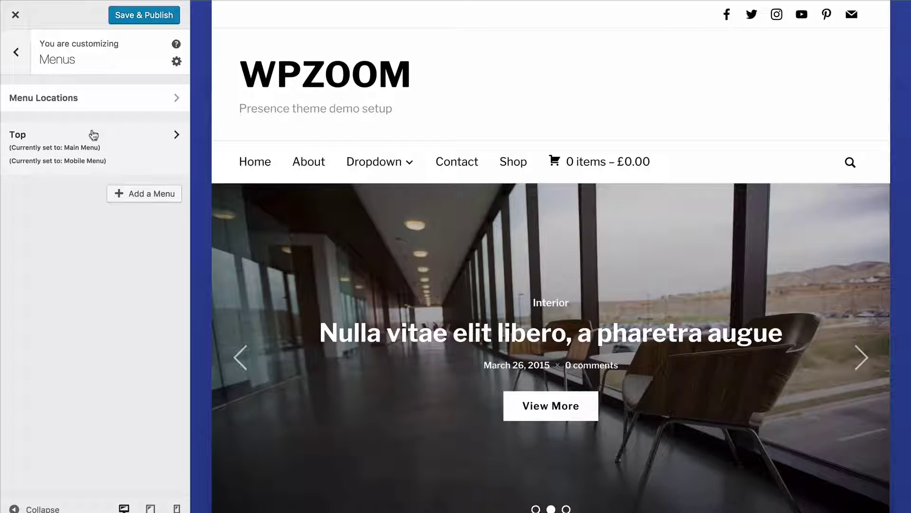
Step: Assign the Top menu to the Top Menu location, then set it back to — Select —
click(87, 100)
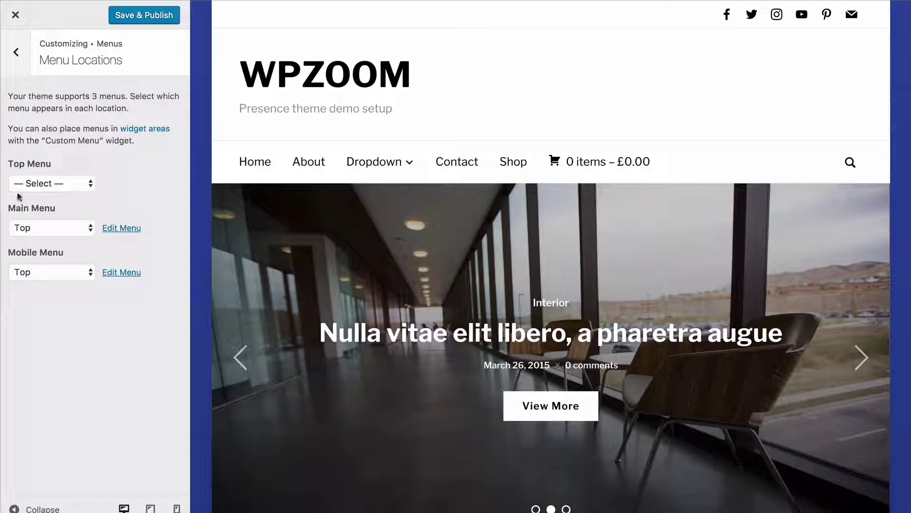
click(41, 185)
click(43, 196)
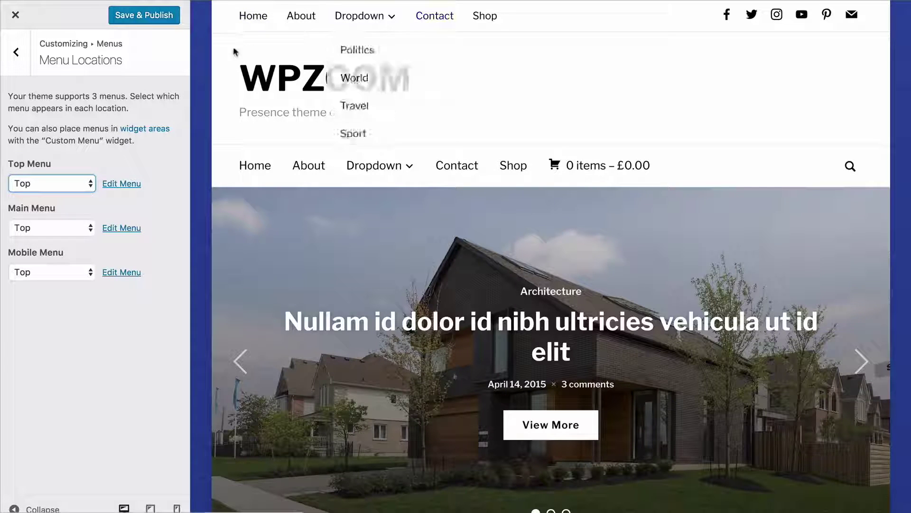
click(38, 190)
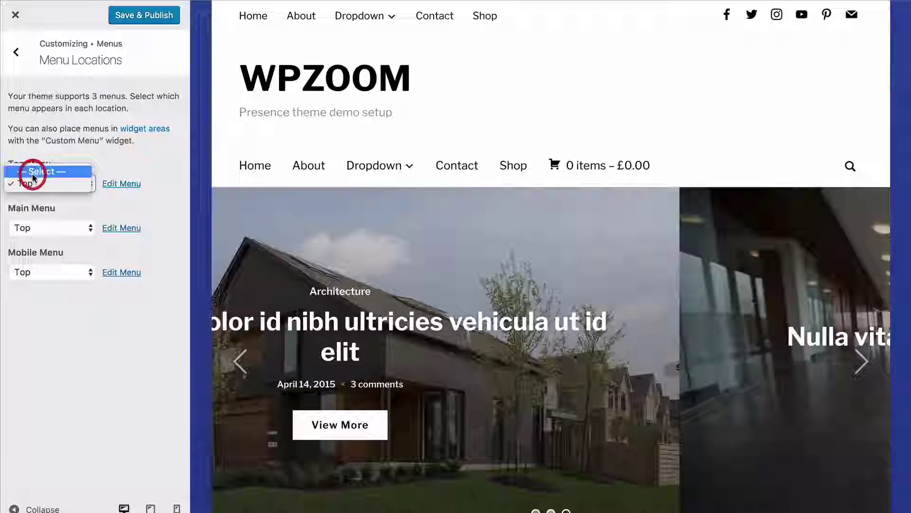
click(32, 173)
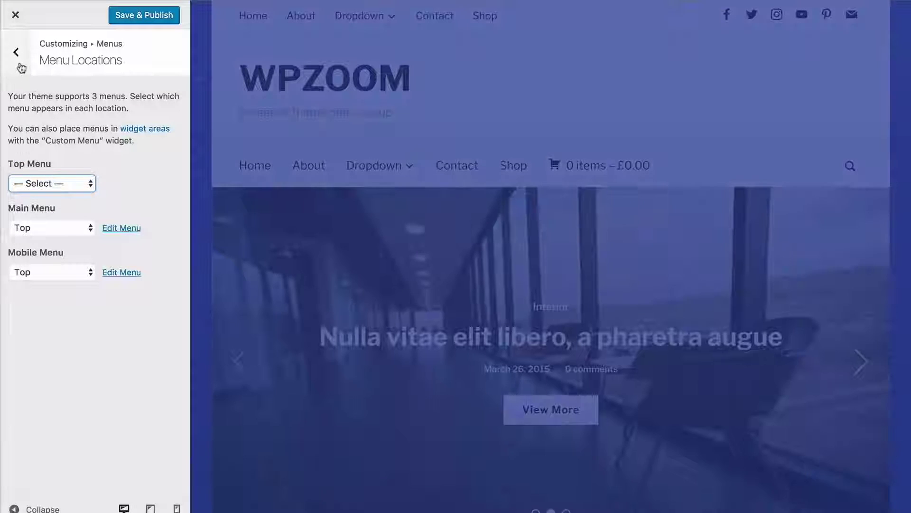
Step: Review the Top menu's items, then return to the main customizer sections
click(21, 68)
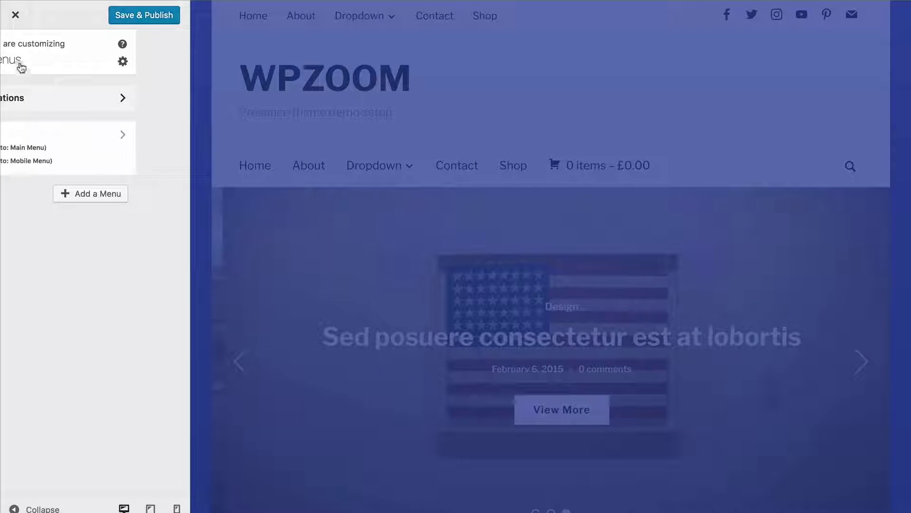
click(52, 137)
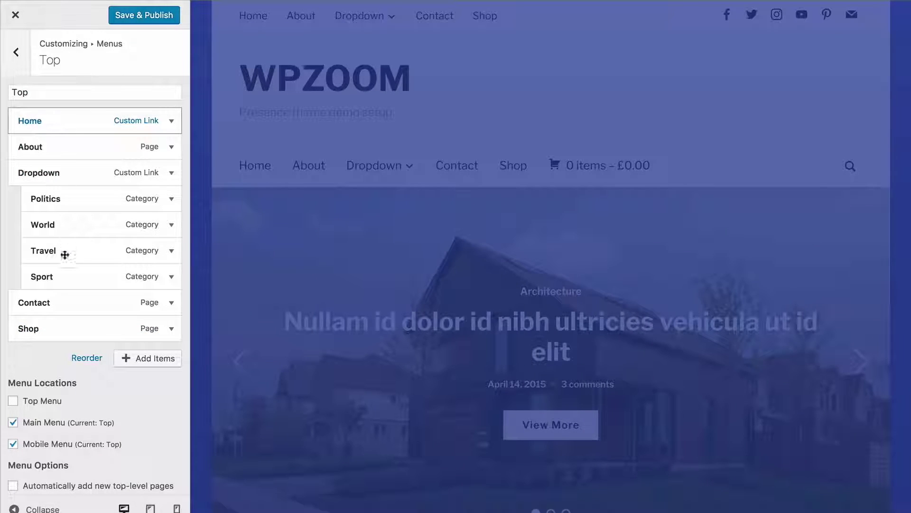
scroll(64, 255, down, 1)
scroll(65, 255, up, 1)
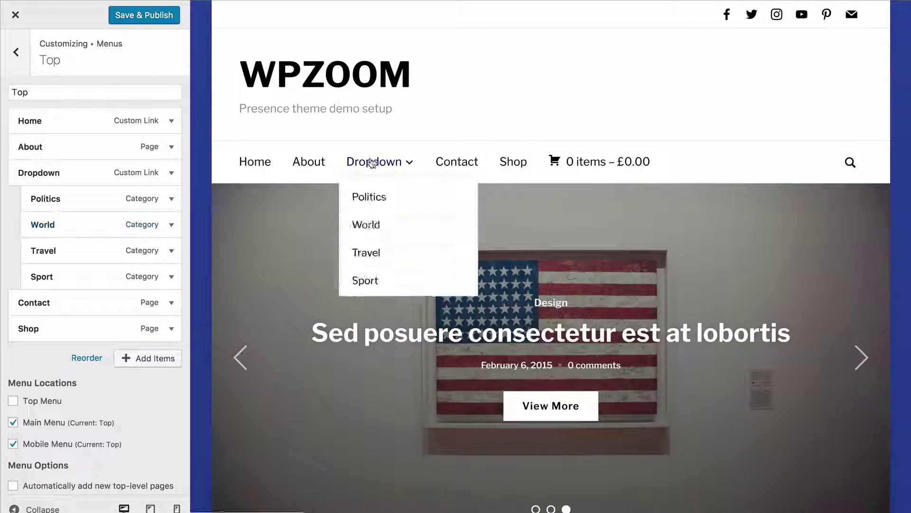
click(19, 53)
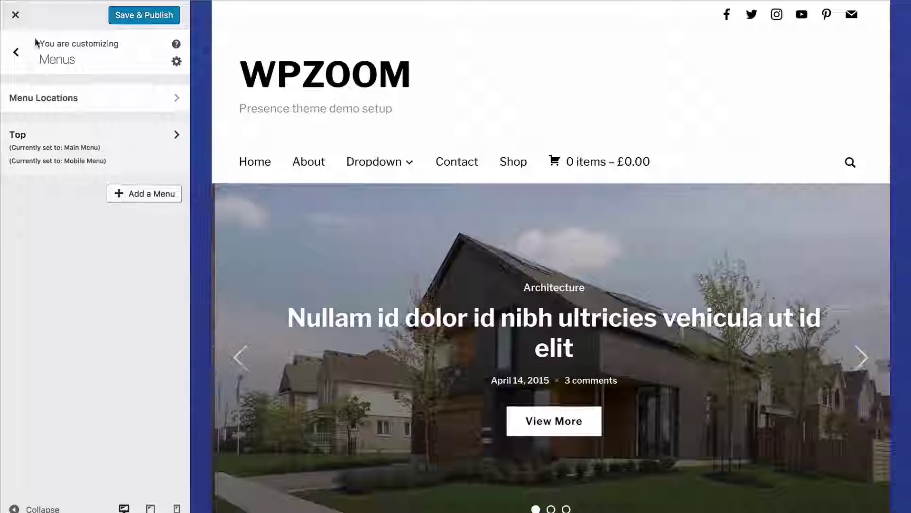
click(14, 50)
click(42, 350)
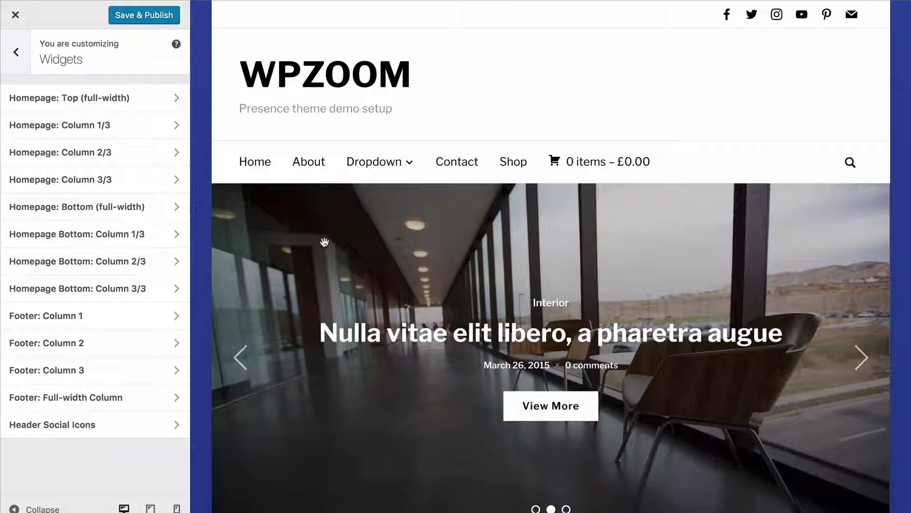
Step: Open the 'Nulla vitae elit libero, a pharetra augue' slider post in the preview
scroll(325, 242, down, 20)
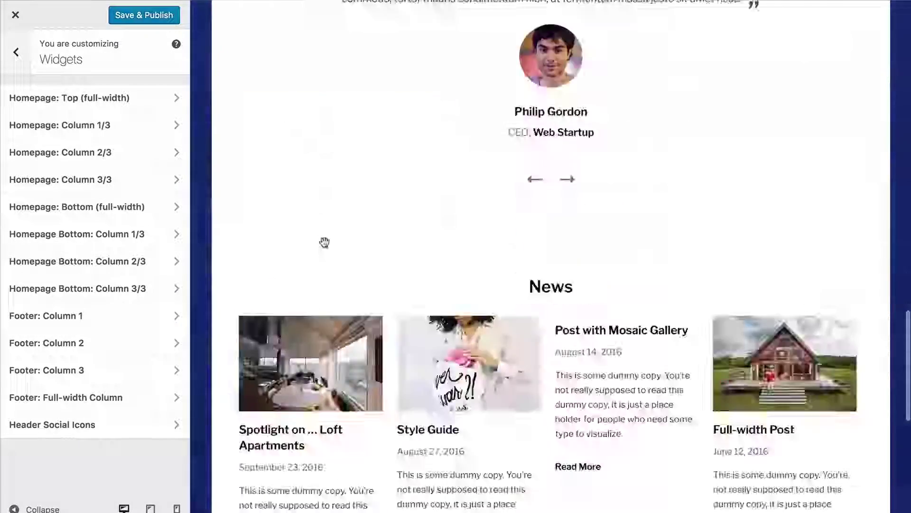
scroll(325, 245, up, 20)
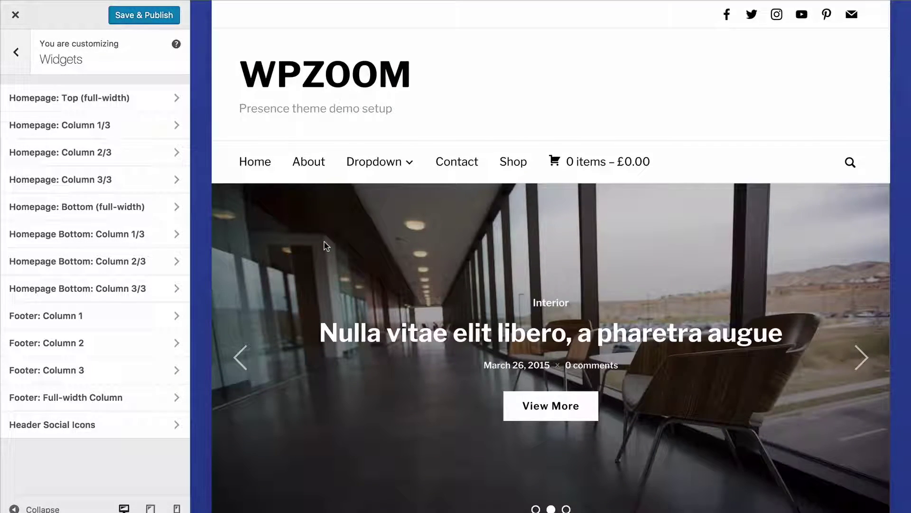
scroll(325, 245, down, 3)
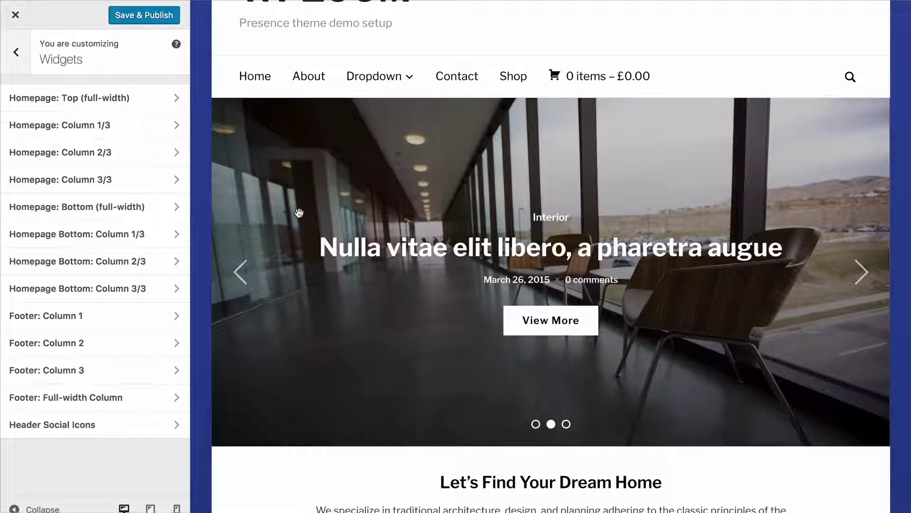
scroll(299, 212, down, 5)
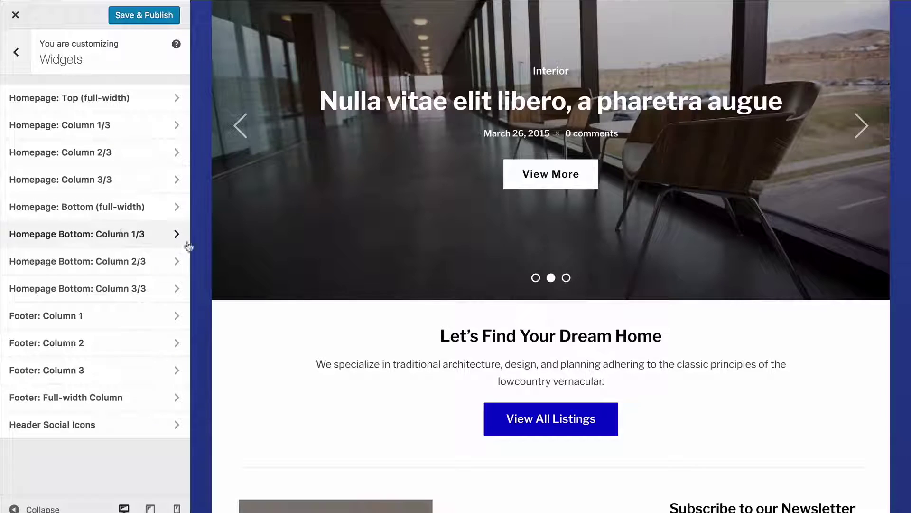
scroll(321, 255, down, 7)
scroll(321, 257, up, 5)
scroll(321, 258, up, 3)
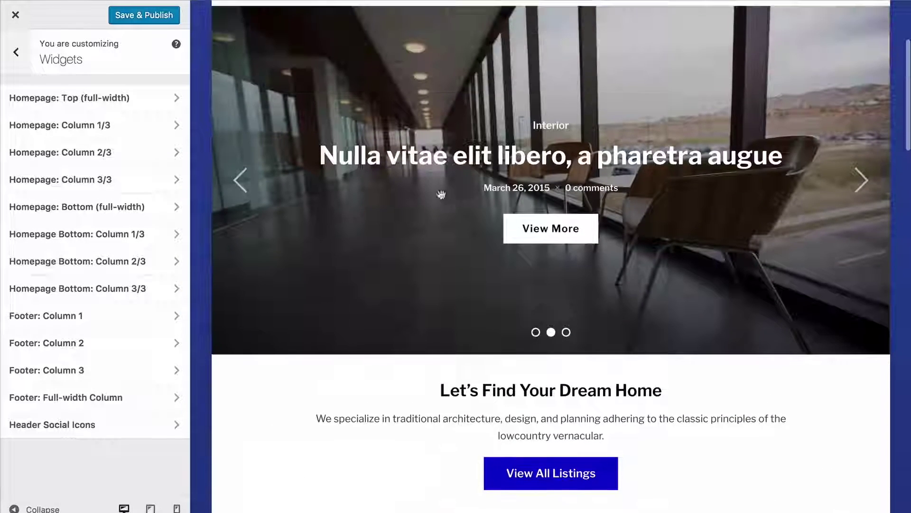
click(433, 165)
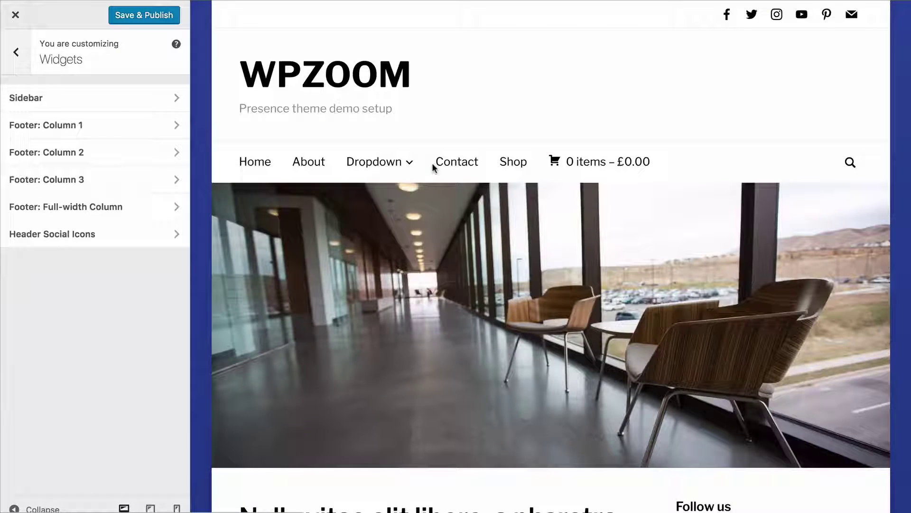
Step: View the post's Sidebar widget area, then load the homepage via the WPZOOM logo
scroll(290, 217, down, 2)
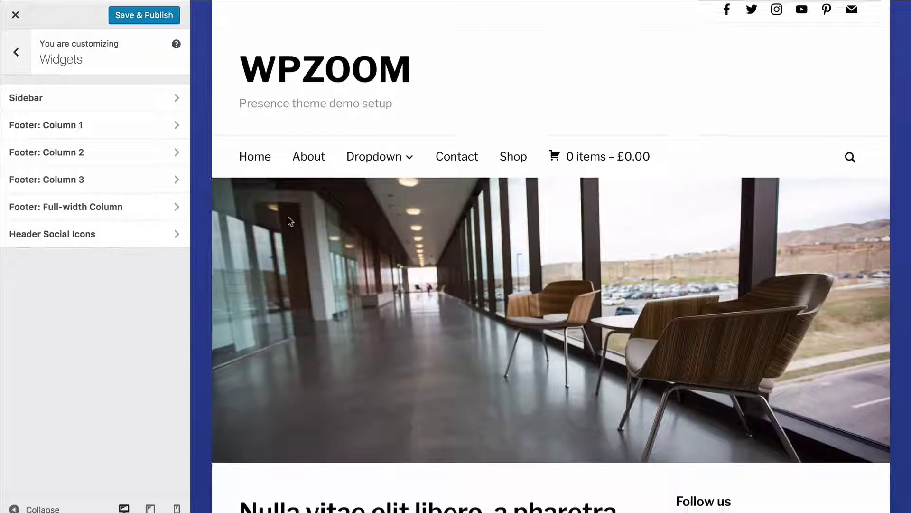
click(144, 98)
click(23, 61)
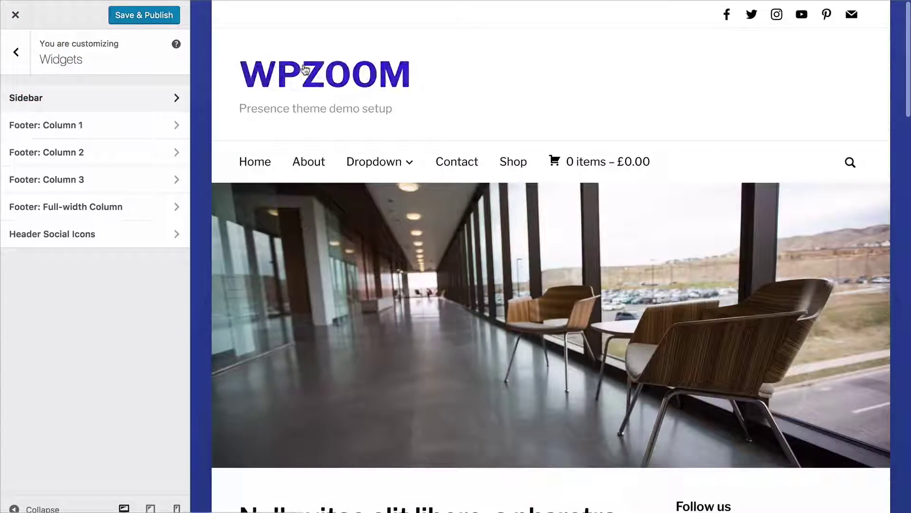
click(304, 70)
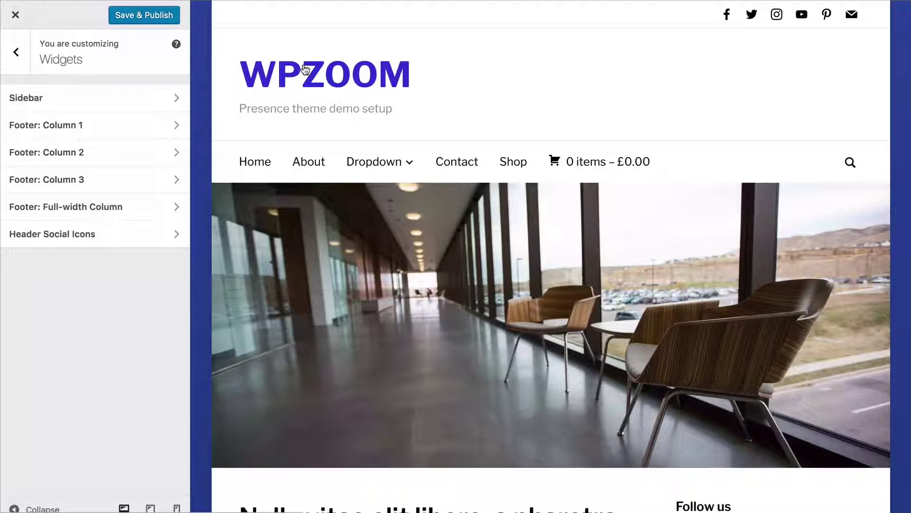
scroll(212, 103, down, 1)
scroll(214, 103, up, 1)
scroll(304, 87, down, 3)
scroll(285, 71, up, 3)
Step: Load the homepage in the preview and inspect the Call to Action widget in Homepage: Top
click(273, 58)
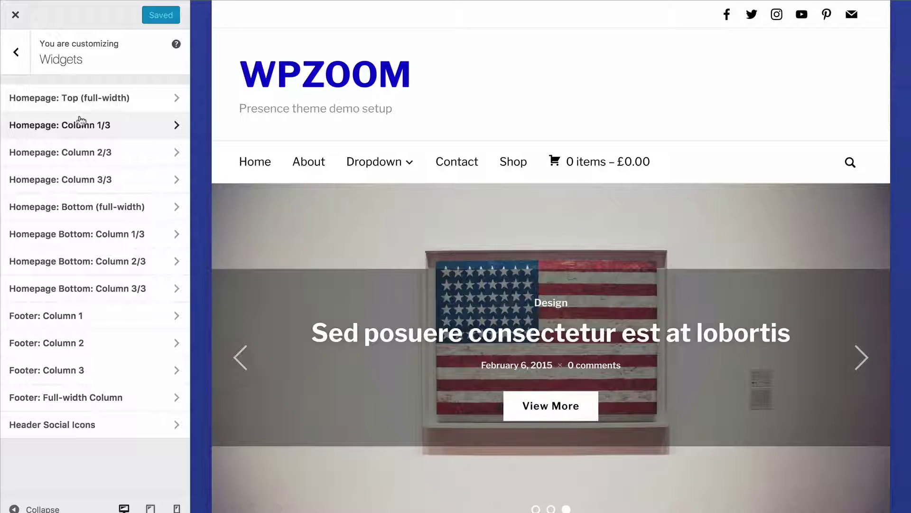
scroll(366, 241, down, 7)
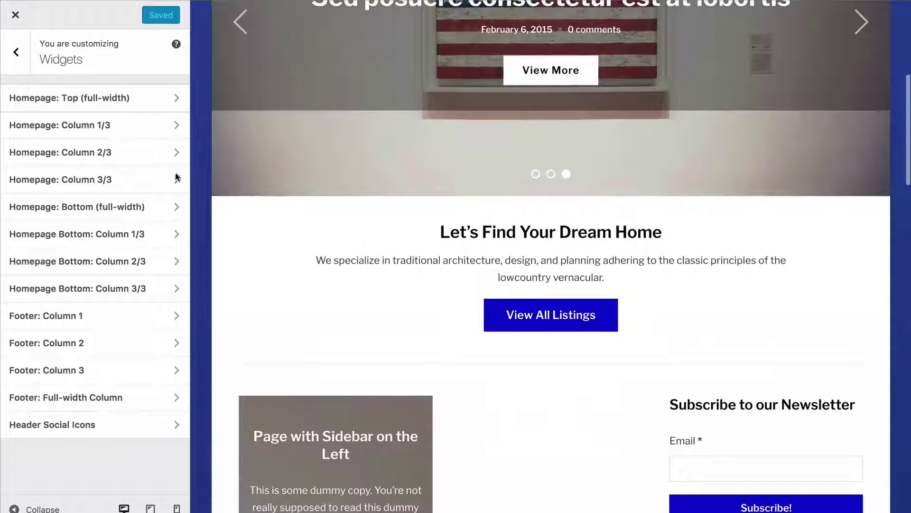
scroll(374, 251, up, 3)
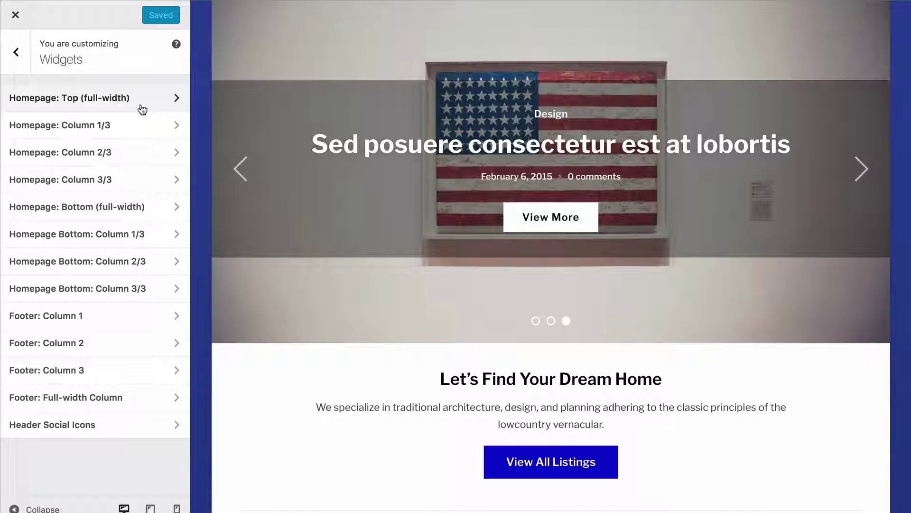
click(142, 109)
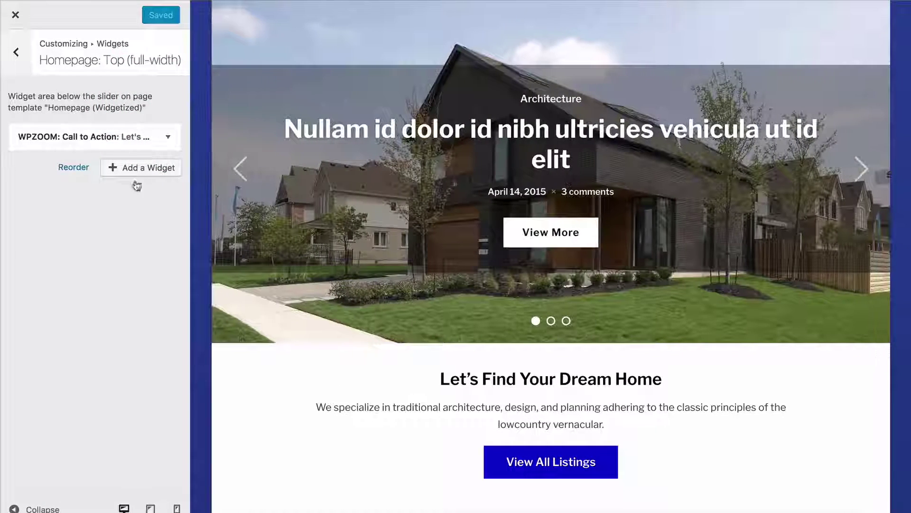
click(168, 137)
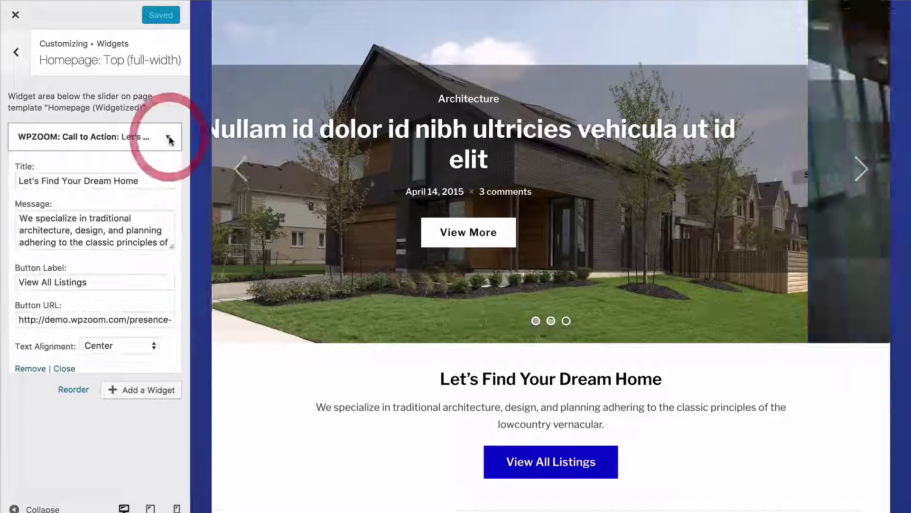
click(17, 53)
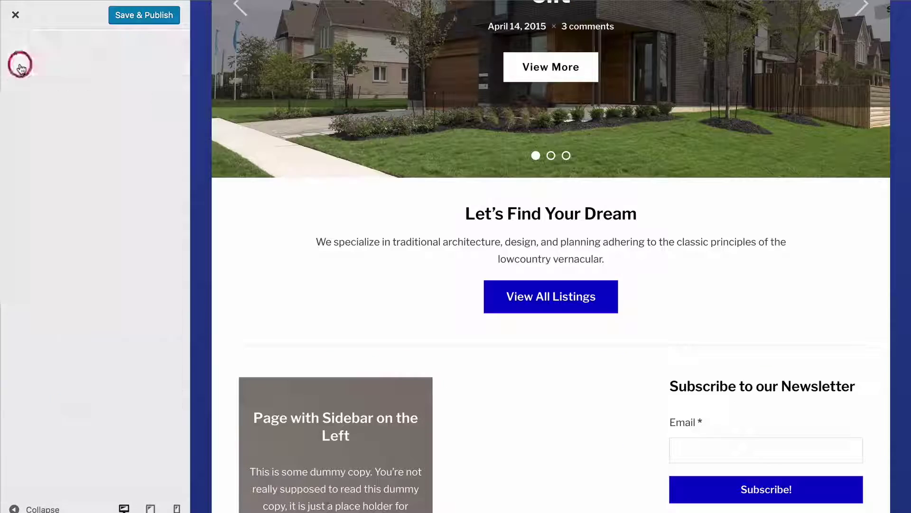
scroll(344, 286, down, 3)
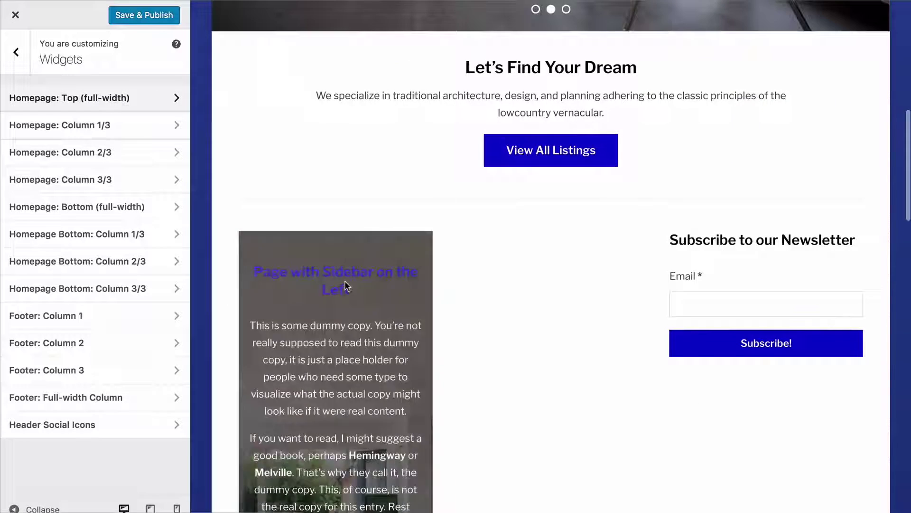
scroll(570, 239, down, 2)
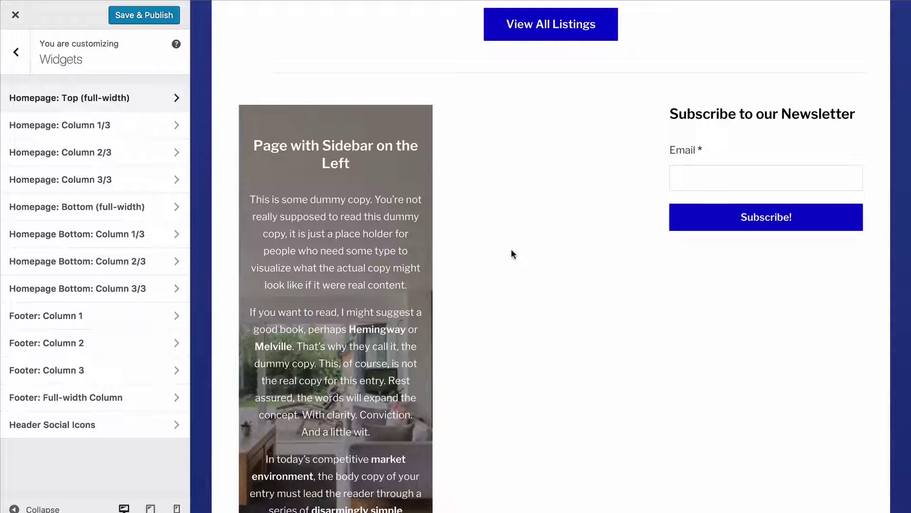
Step: Inspect the Single Page widget in Homepage: Column 1/3 unchanged, then return to the main sections
click(90, 125)
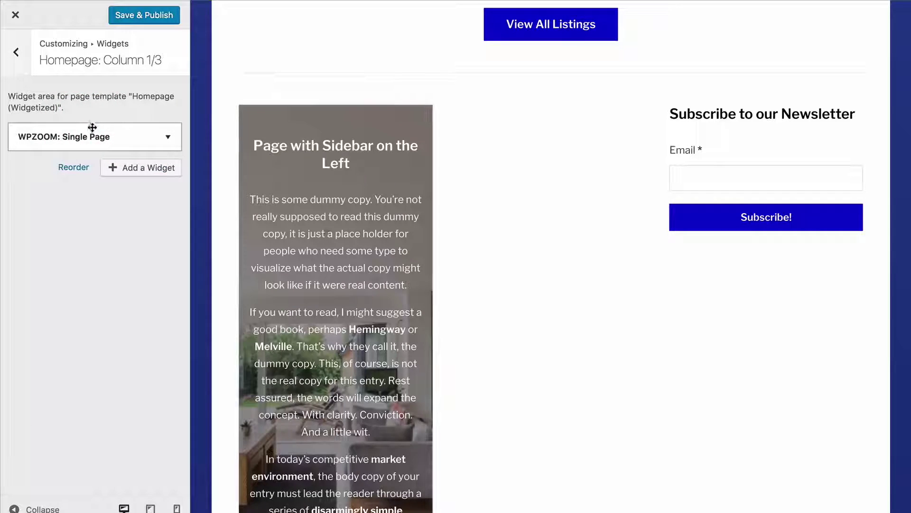
click(122, 141)
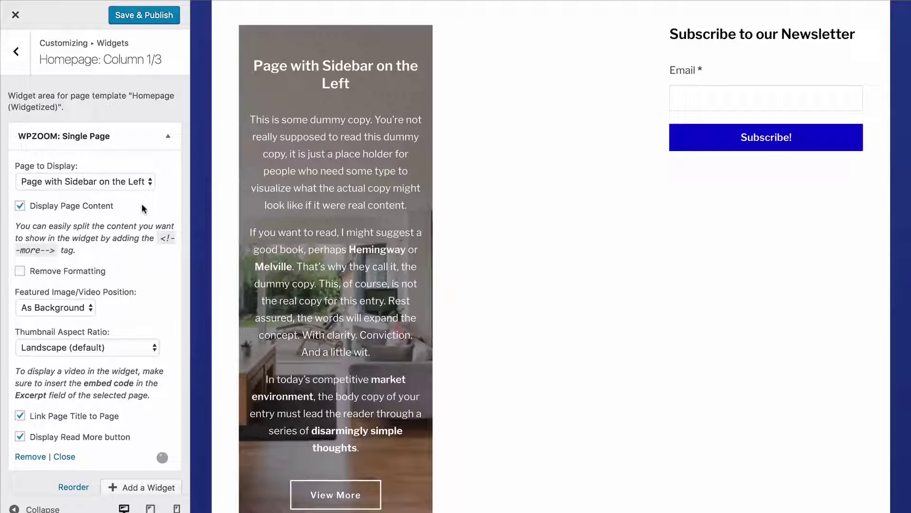
scroll(93, 202, down, 1)
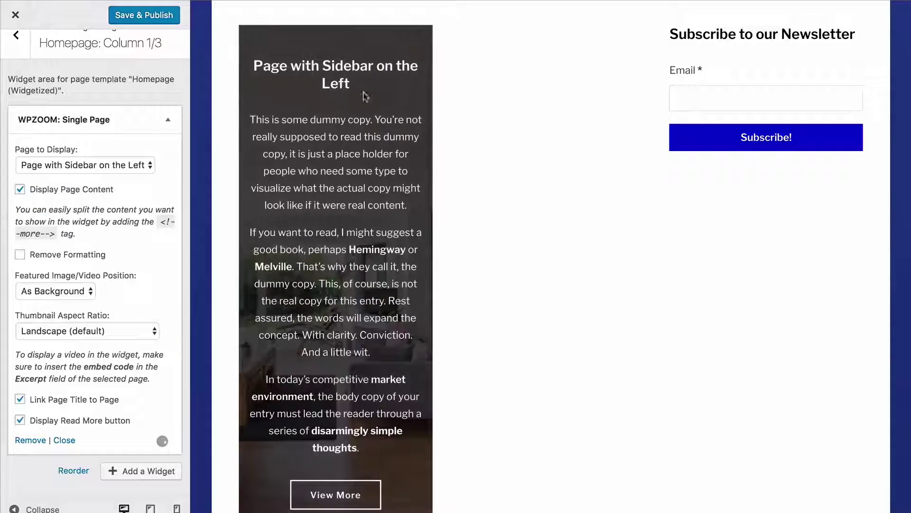
click(21, 38)
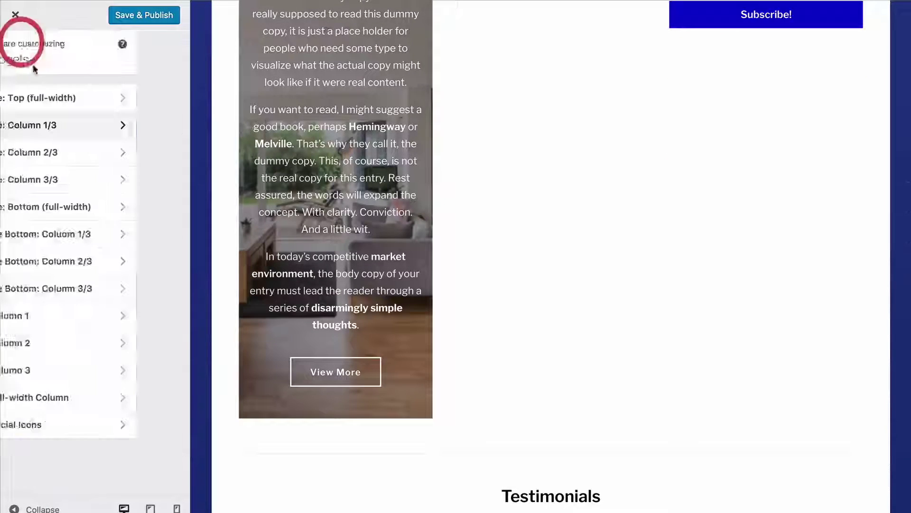
scroll(283, 314, down, 7)
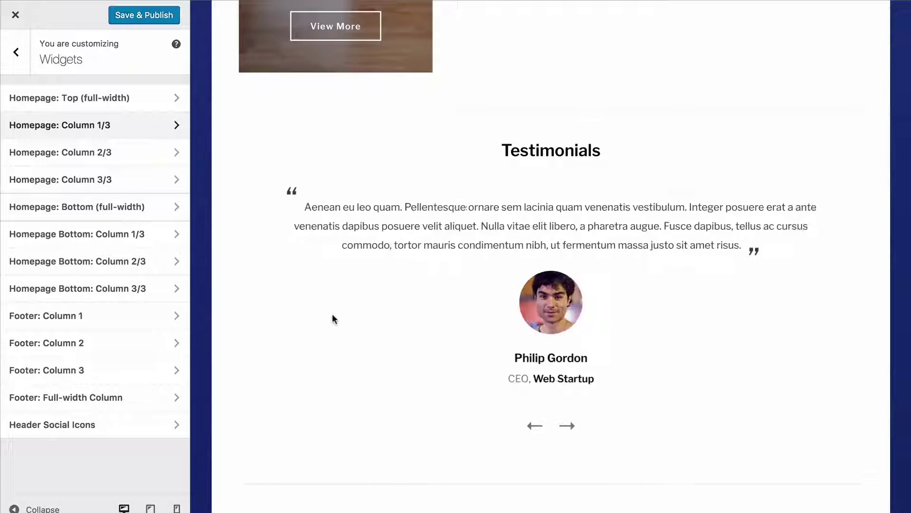
scroll(332, 319, down, 9)
scroll(333, 318, down, 4)
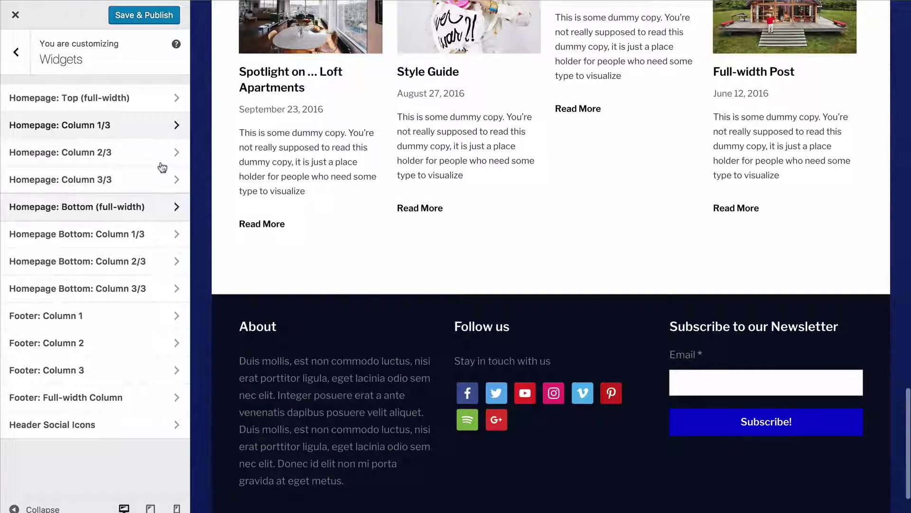
click(20, 37)
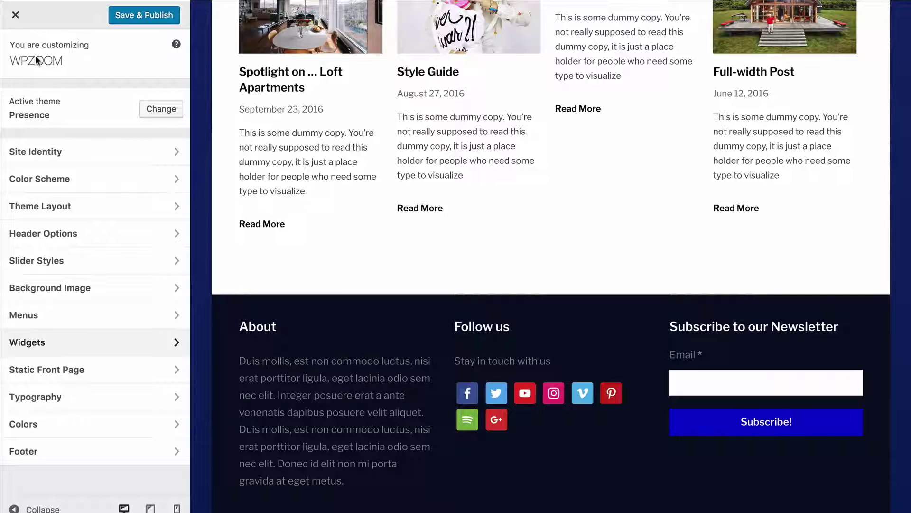
Step: Reconfirm Homepage as the static front page, leaving the posts page unset
scroll(230, 216, up, 20)
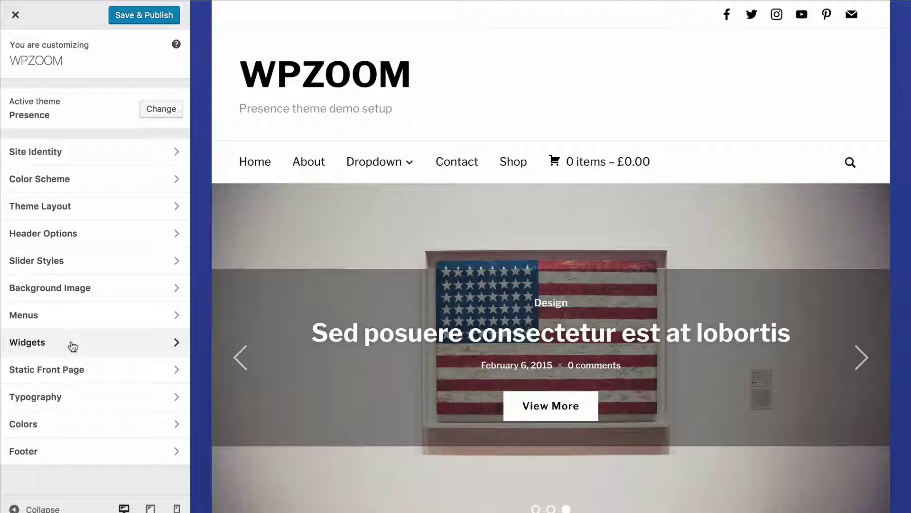
click(72, 369)
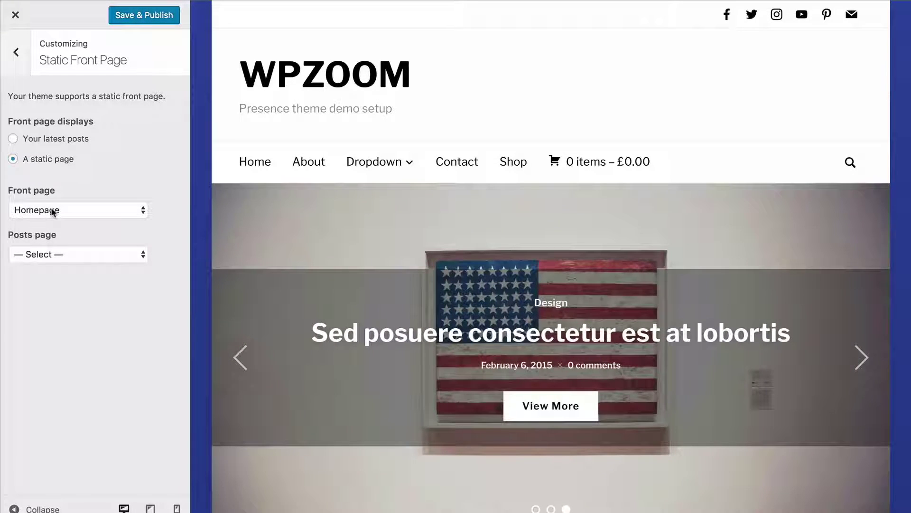
click(53, 212)
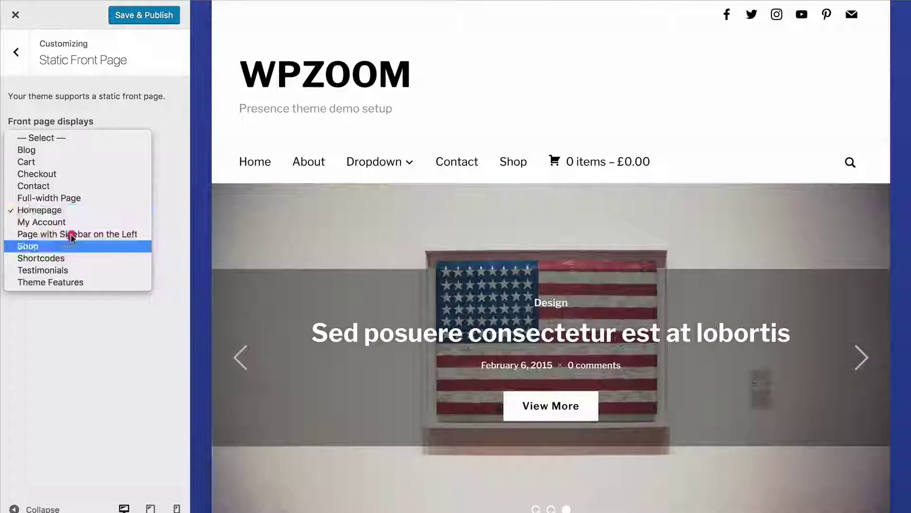
click(54, 209)
click(172, 156)
click(17, 48)
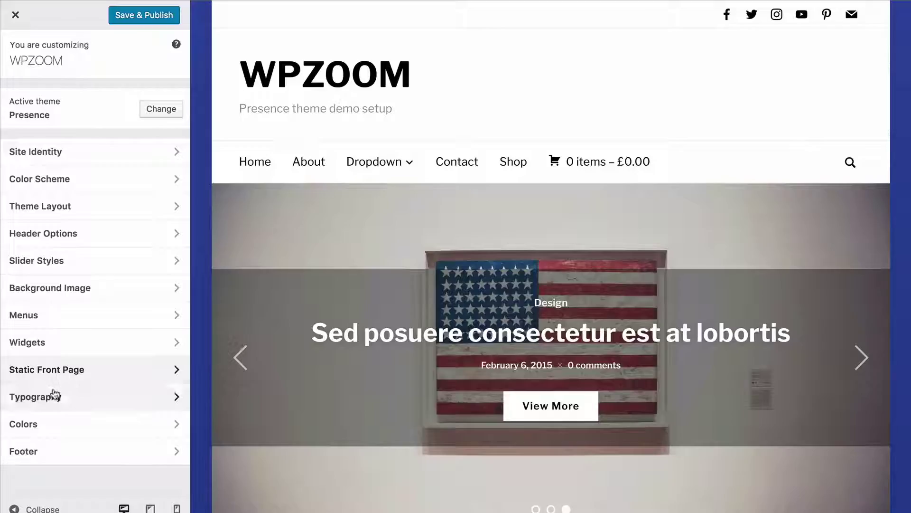
click(55, 395)
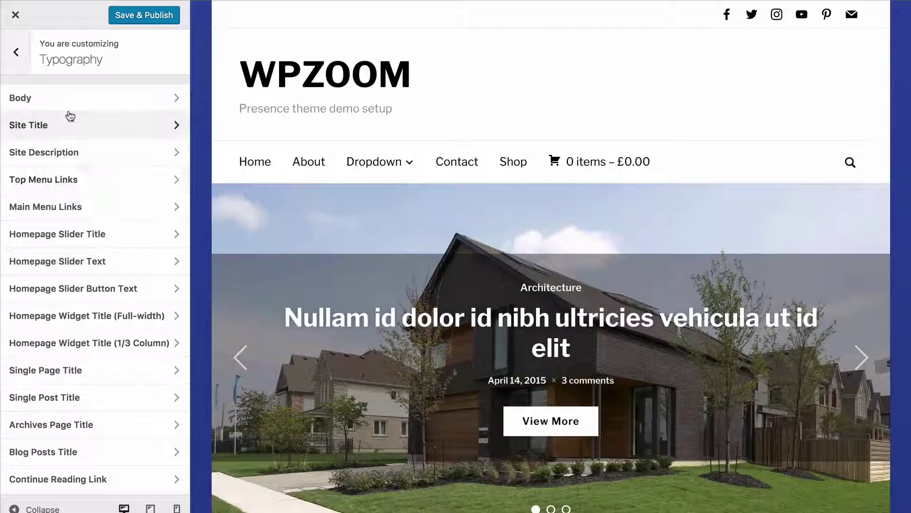
Step: Set the Site Title font family to Droid Sans
scroll(95, 144, down, 2)
scroll(95, 142, up, 2)
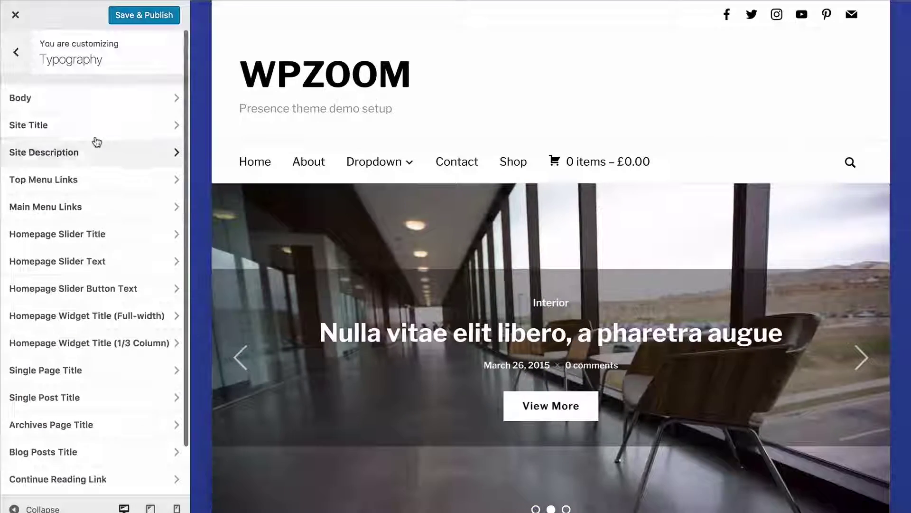
click(71, 121)
click(86, 110)
scroll(109, 132, up, 5)
scroll(110, 132, up, 10)
scroll(109, 132, down, 20)
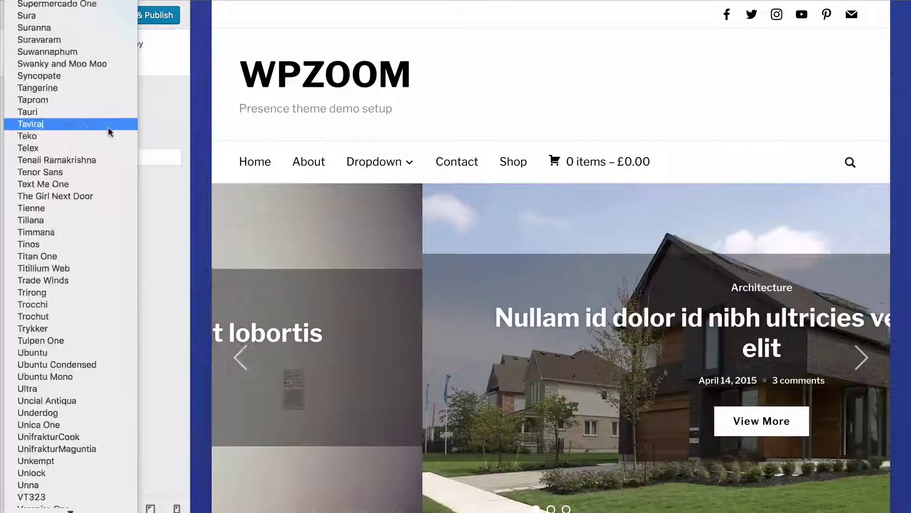
scroll(109, 132, up, 20)
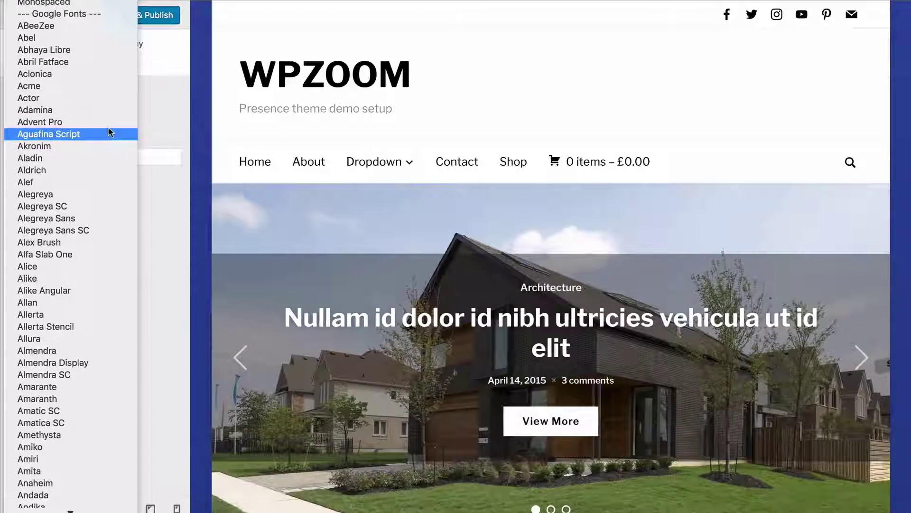
scroll(101, 383, down, 20)
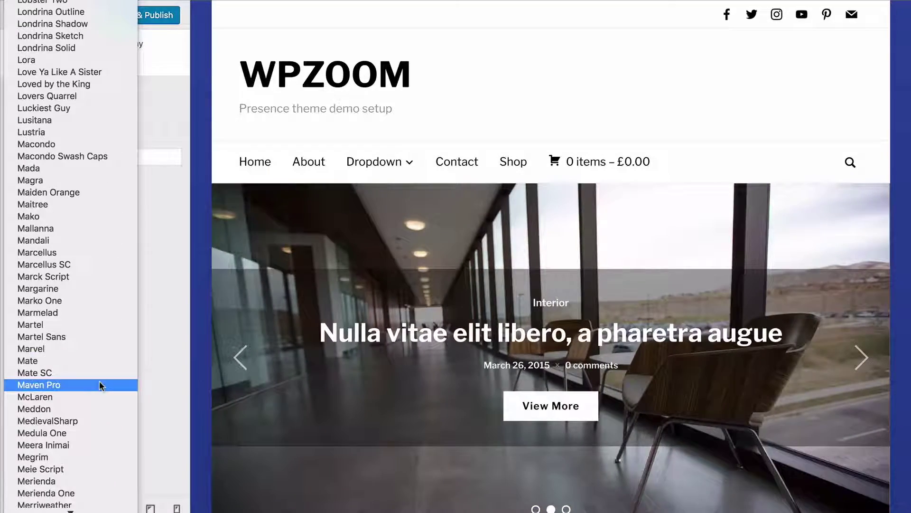
scroll(100, 382, down, 20)
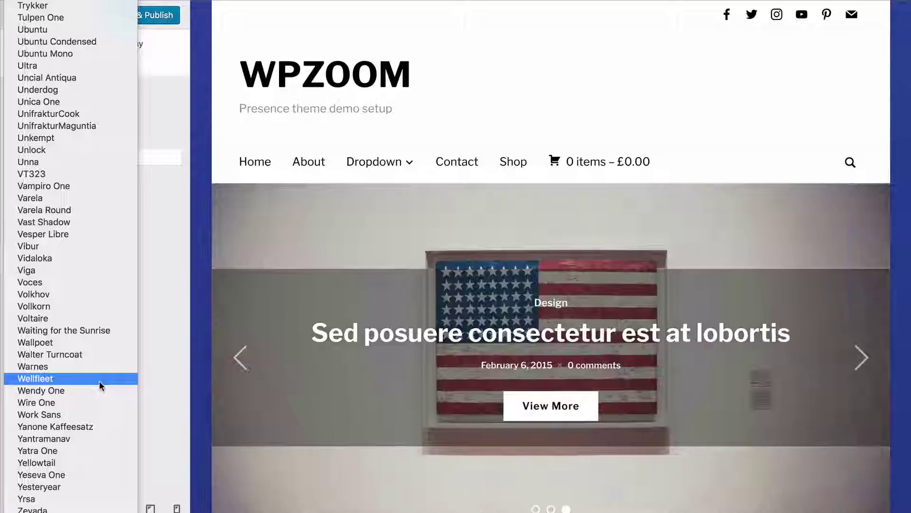
scroll(100, 383, up, 20)
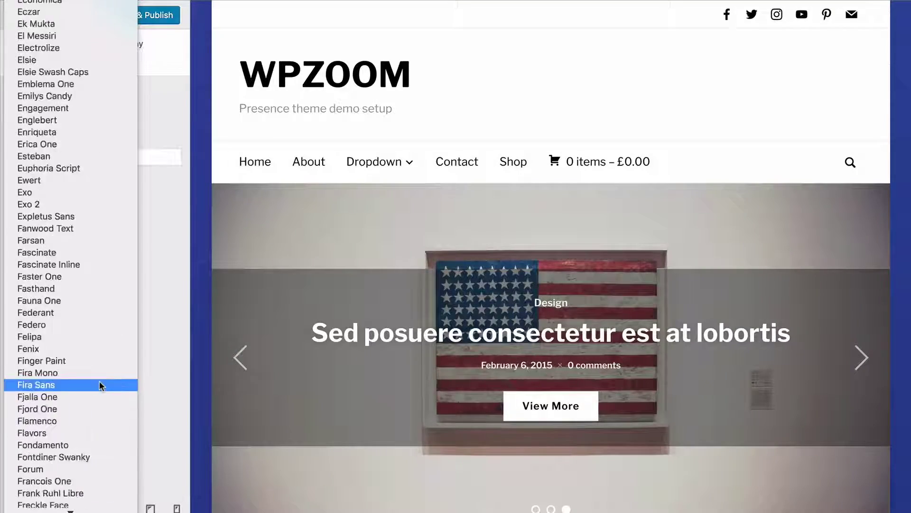
scroll(99, 381, up, 10)
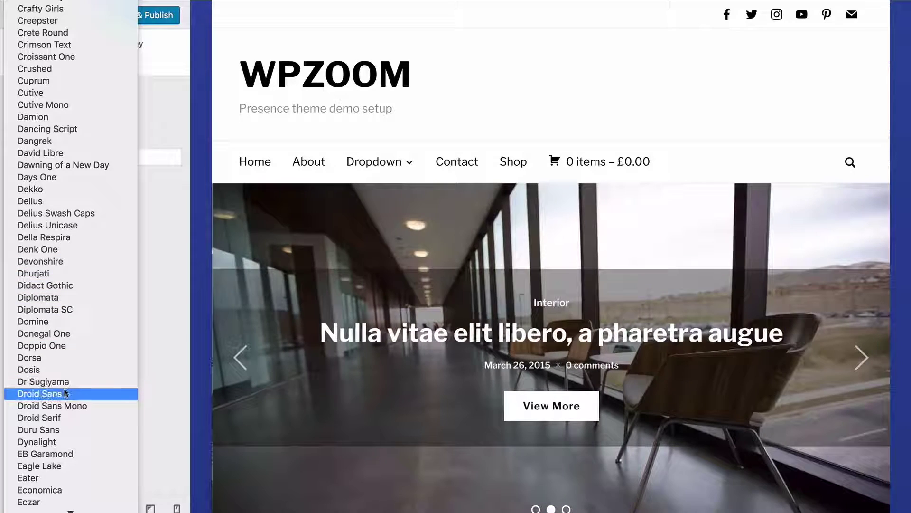
click(65, 392)
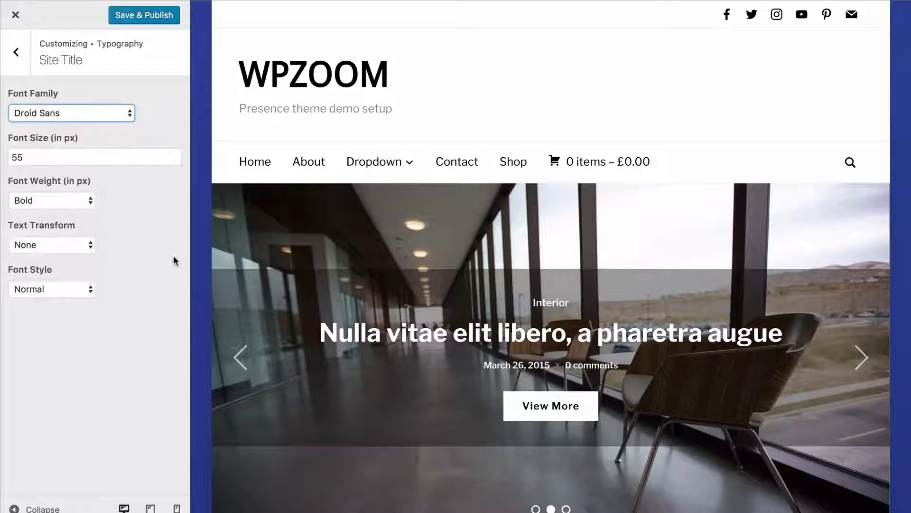
click(175, 250)
Step: Give the Site Title a 40 px font size and weight 900
click(62, 153)
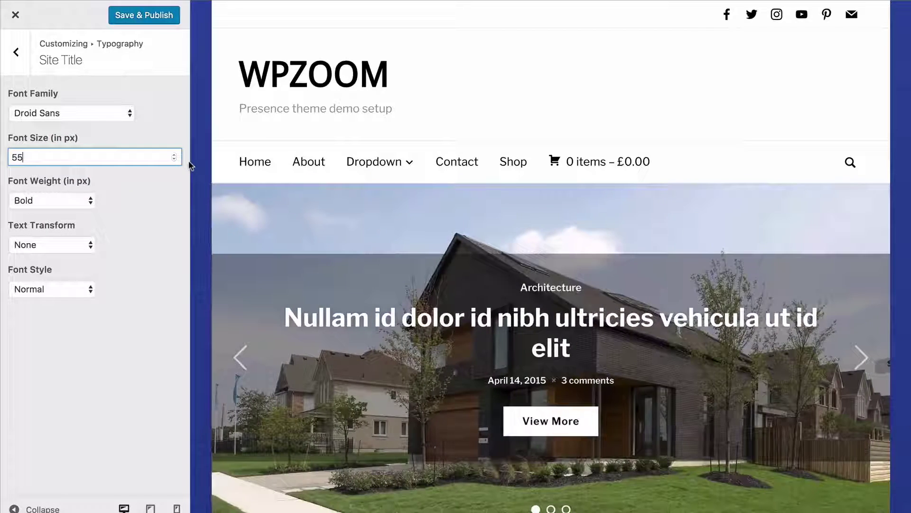
text(40)
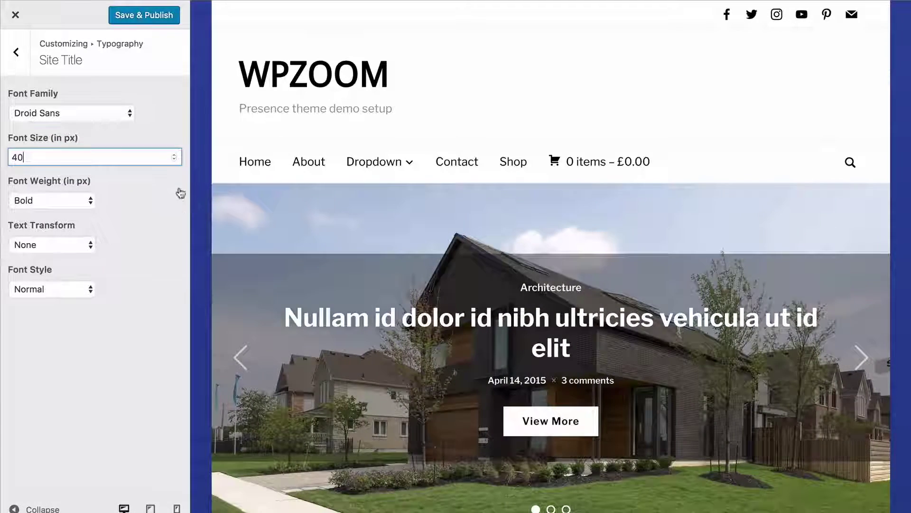
click(171, 217)
click(53, 199)
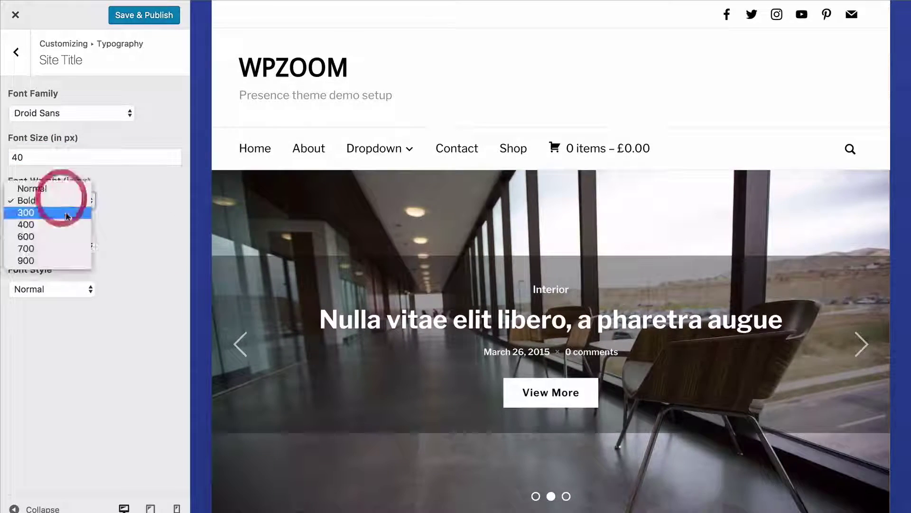
click(55, 260)
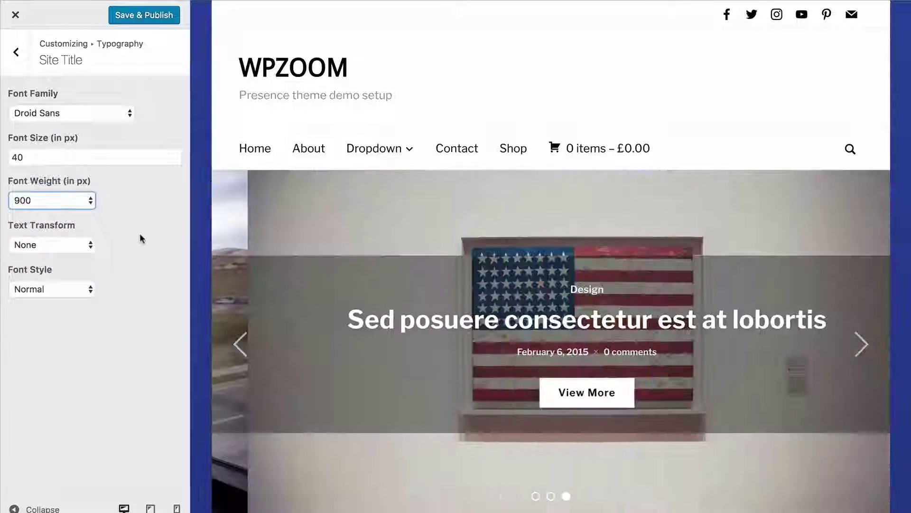
click(175, 227)
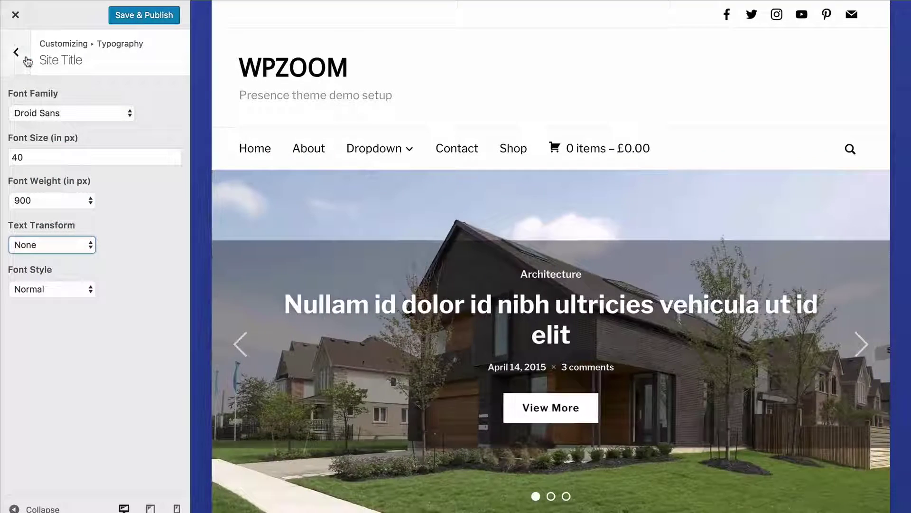
Step: Look over the Slider Button Text typography without changes and return to the main sections
click(16, 53)
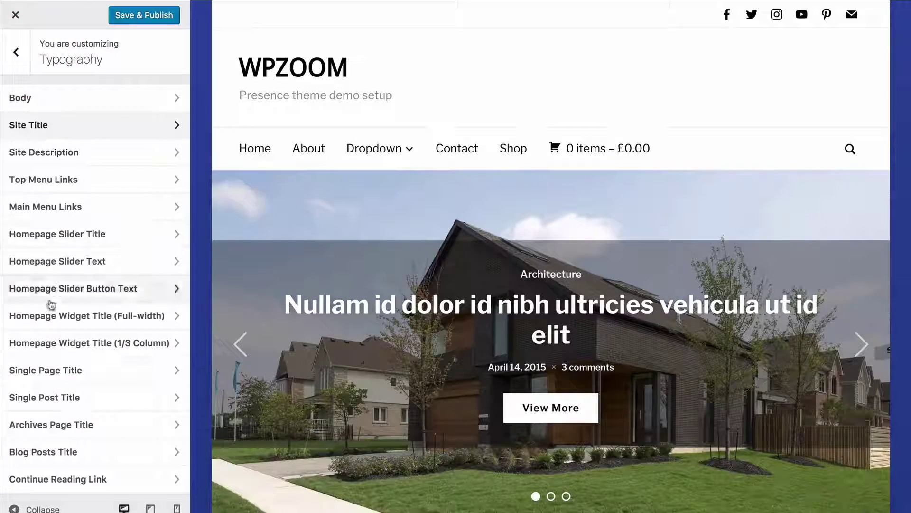
scroll(51, 299, down, 2)
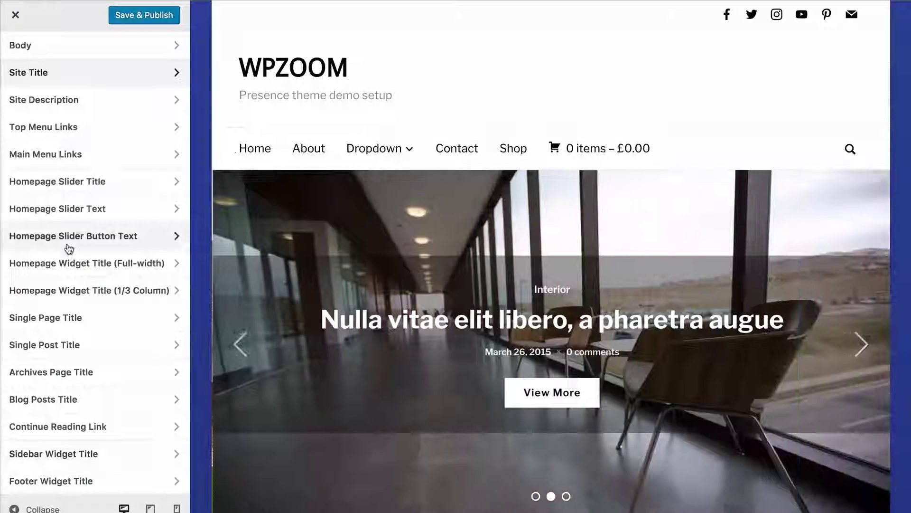
click(68, 237)
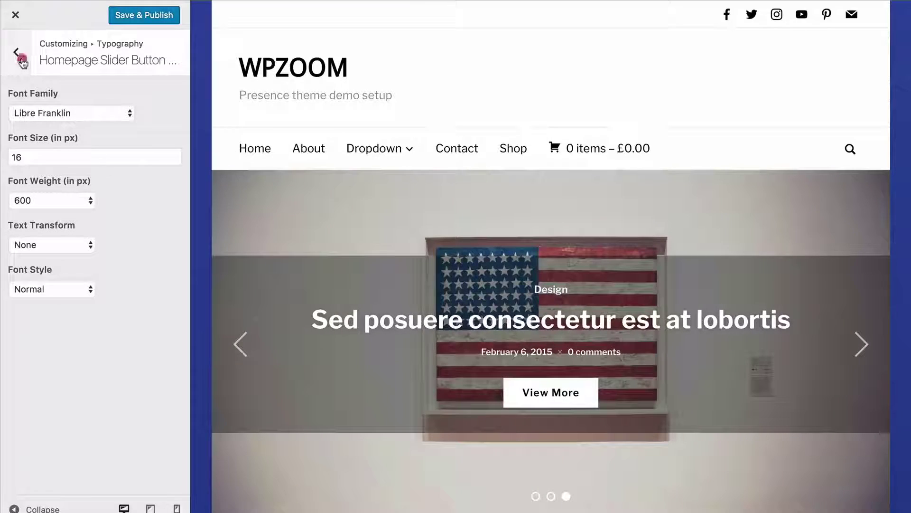
click(22, 61)
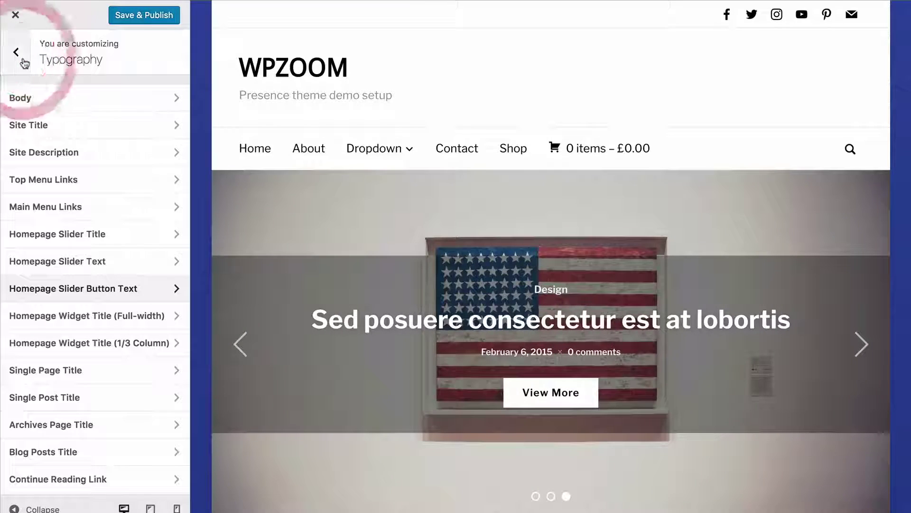
click(22, 59)
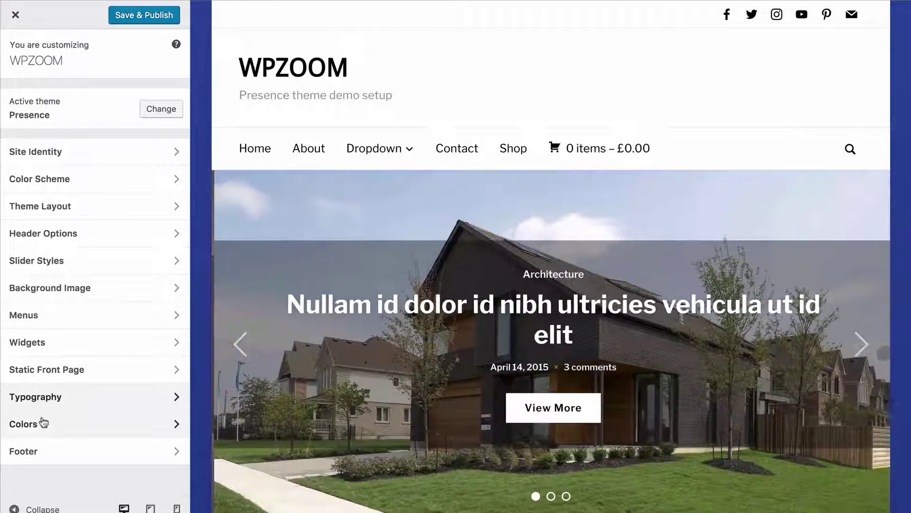
Step: Try purple-grey, red, dark magenta and pale green as the General background colour
click(41, 420)
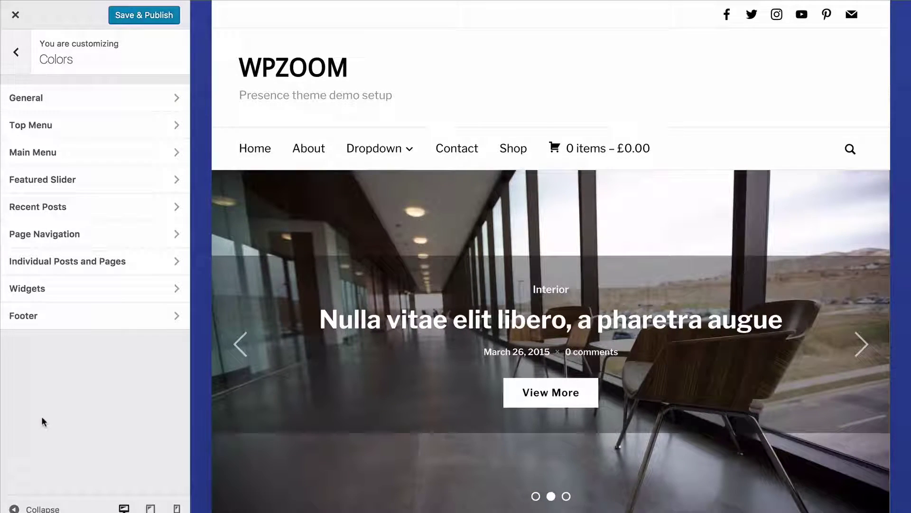
click(95, 101)
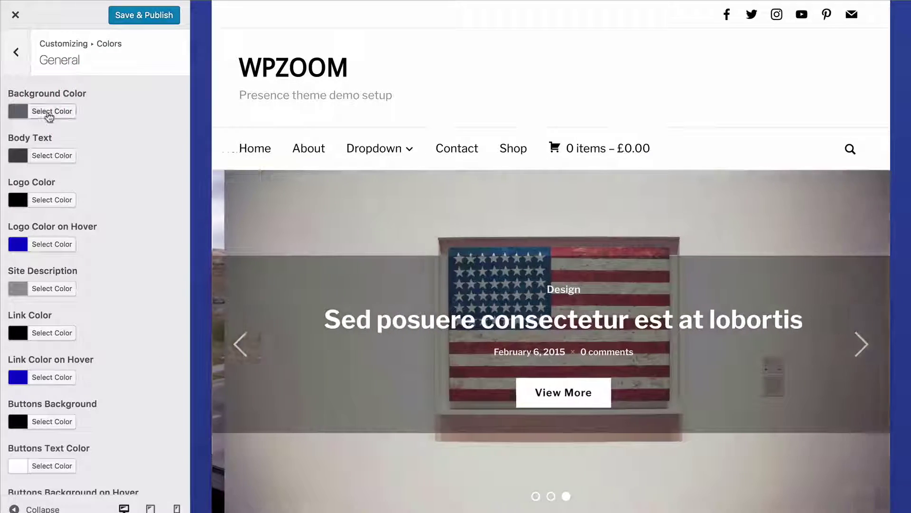
scroll(76, 221, down, 3)
scroll(85, 228, up, 3)
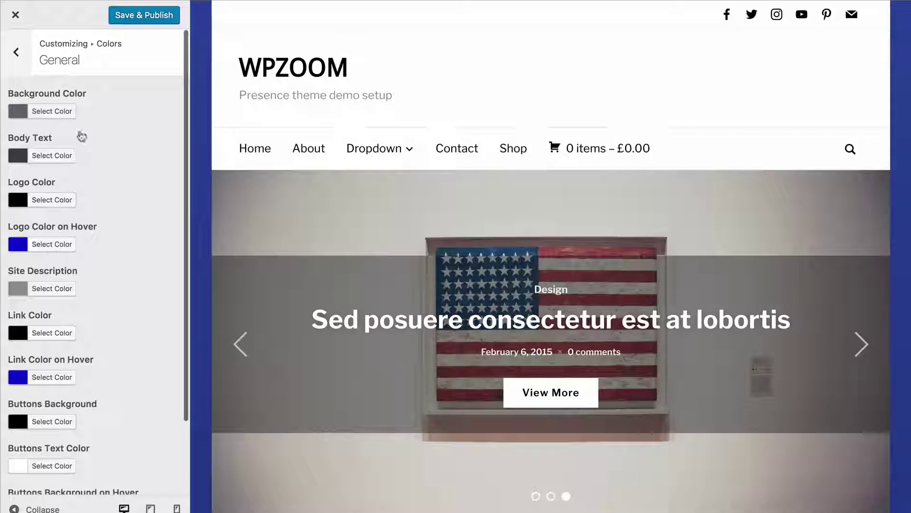
click(56, 112)
click(44, 165)
drag(44, 165, 70, 190)
click(50, 256)
drag(71, 242, 65, 175)
drag(149, 157, 154, 137)
Step: Reset the background colour to its default grey #676c71, glancing at Main Menu colours
double_click(102, 106)
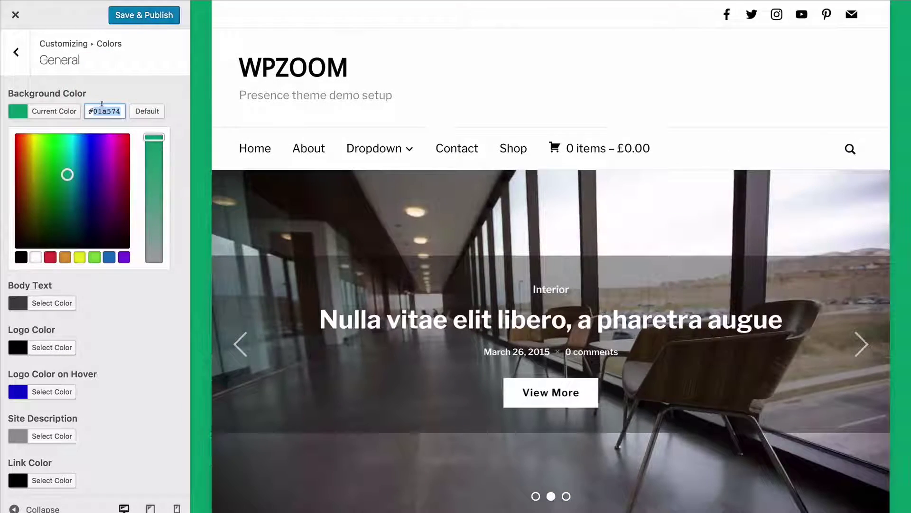
click(149, 112)
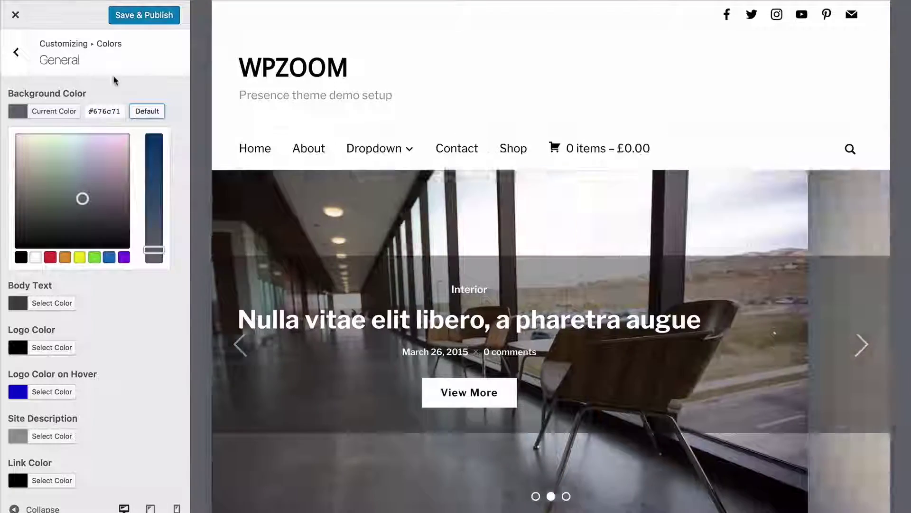
click(50, 112)
scroll(61, 434, down, 2)
scroll(47, 104, up, 2)
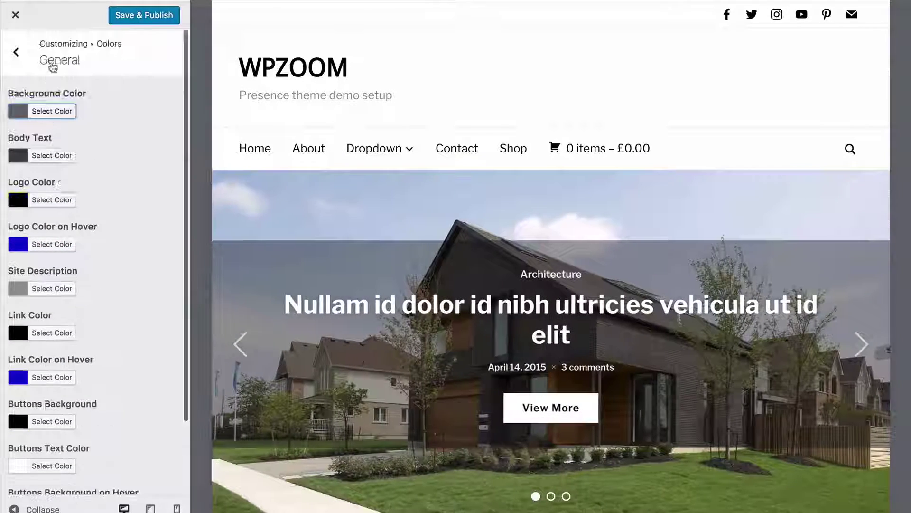
click(15, 52)
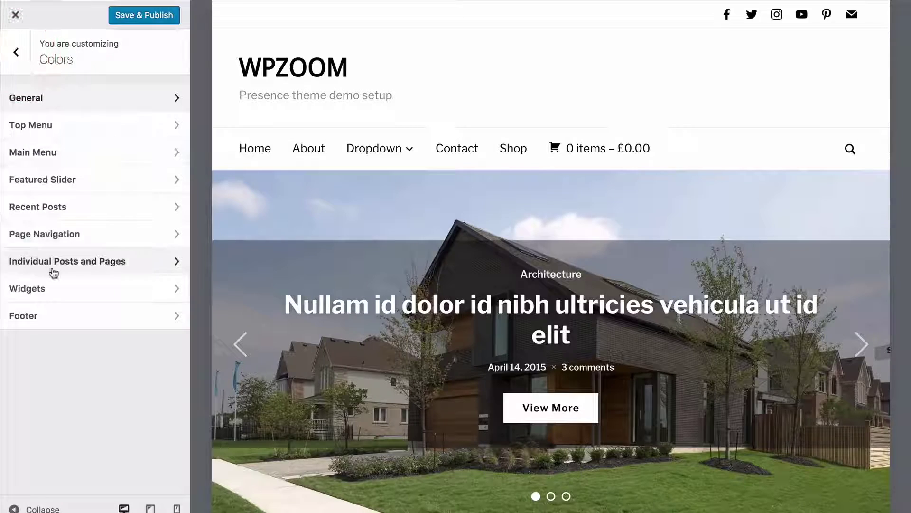
click(72, 154)
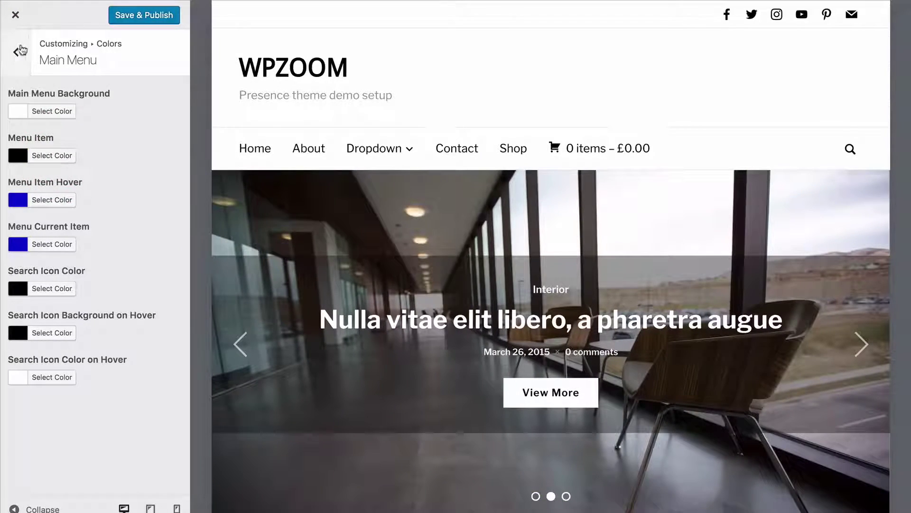
click(21, 49)
click(19, 47)
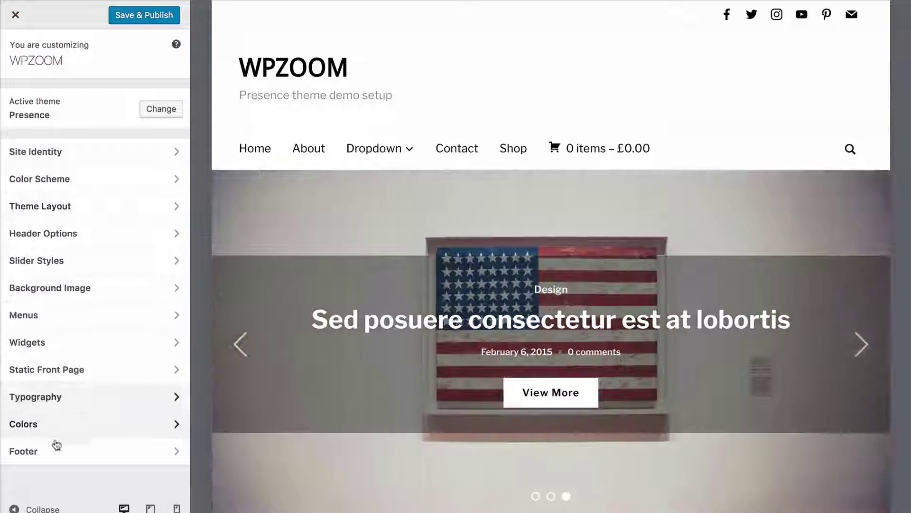
Step: Check the footer text, then Save & Publish all changes and close the Customizer
click(50, 444)
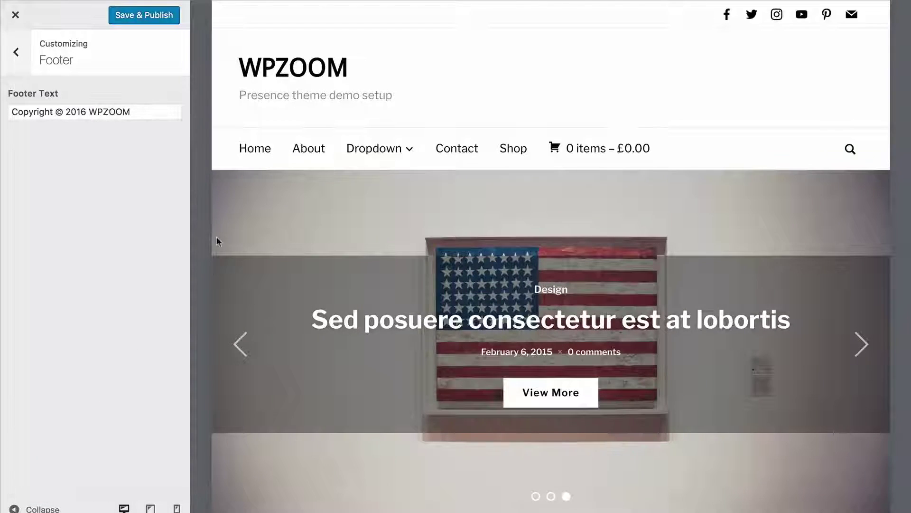
scroll(268, 209, down, 20)
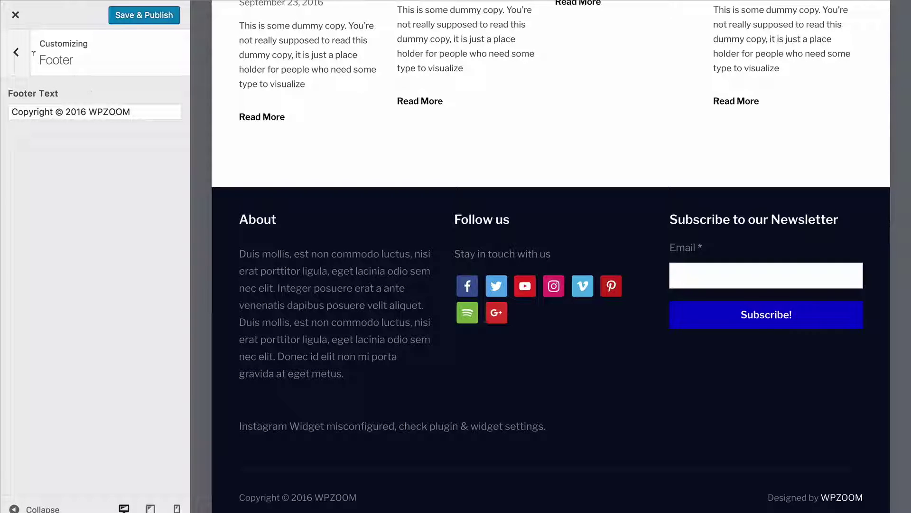
click(27, 56)
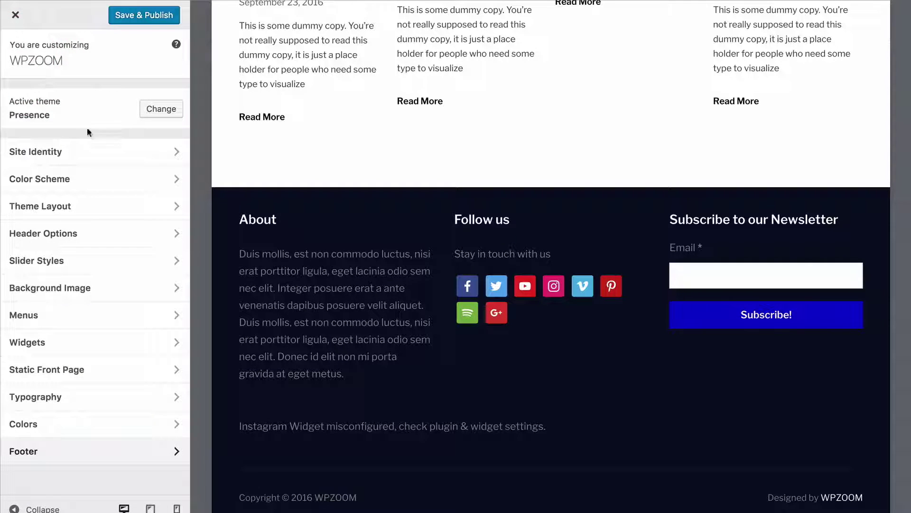
click(130, 19)
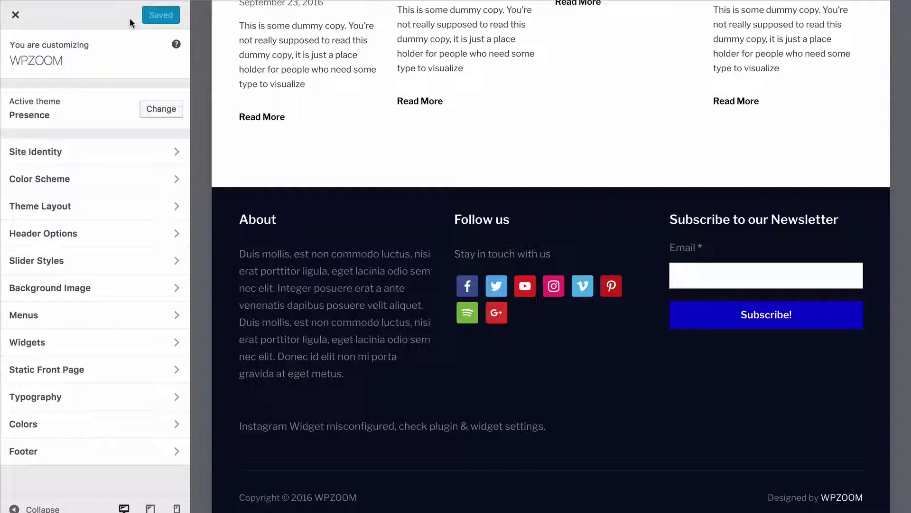
click(15, 17)
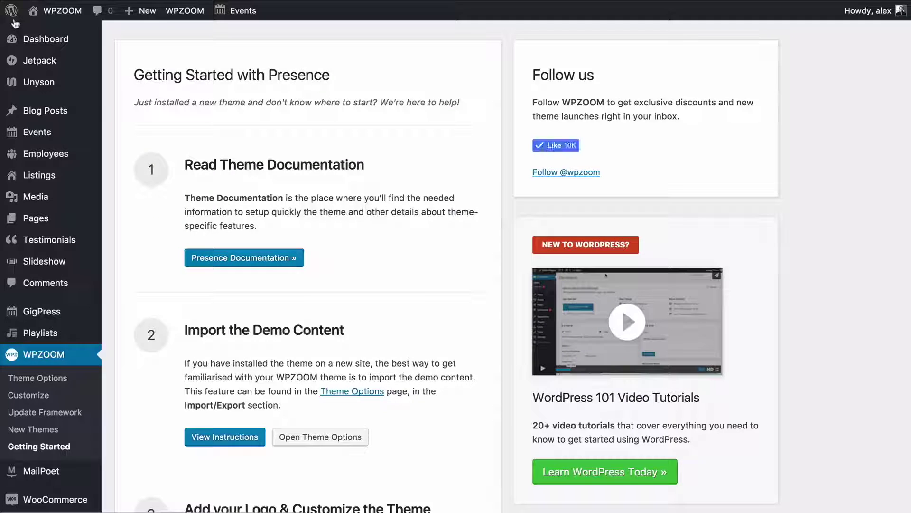
Step: Visit the live site and scroll through the published homepage's slider and header
click(51, 14)
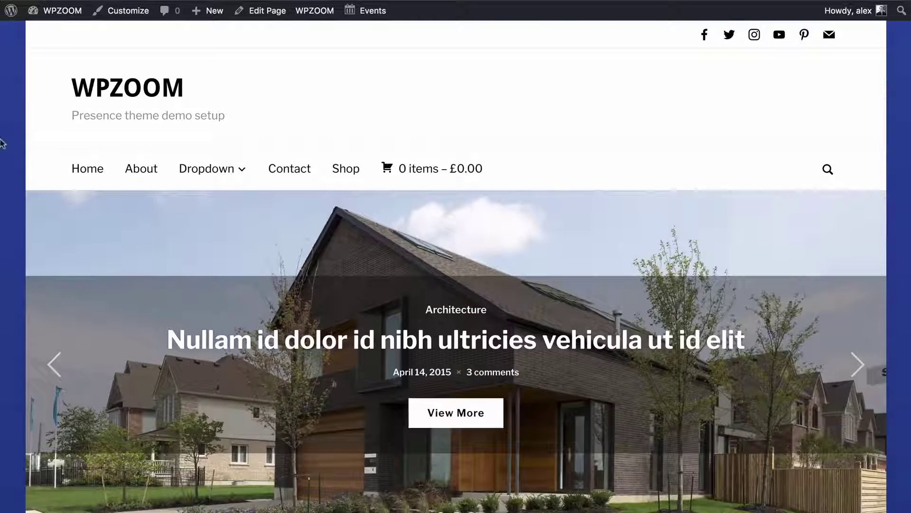
scroll(4, 232, down, 3)
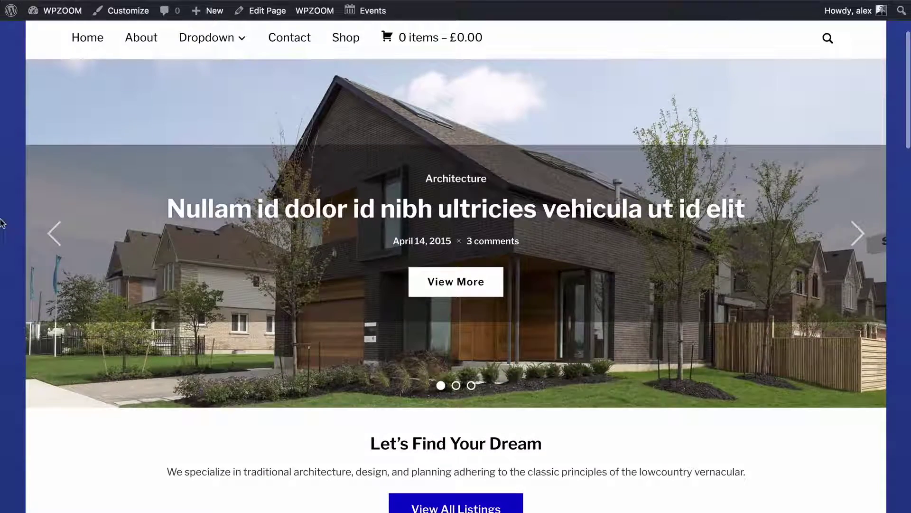
scroll(2, 223, down, 5)
scroll(2, 223, up, 8)
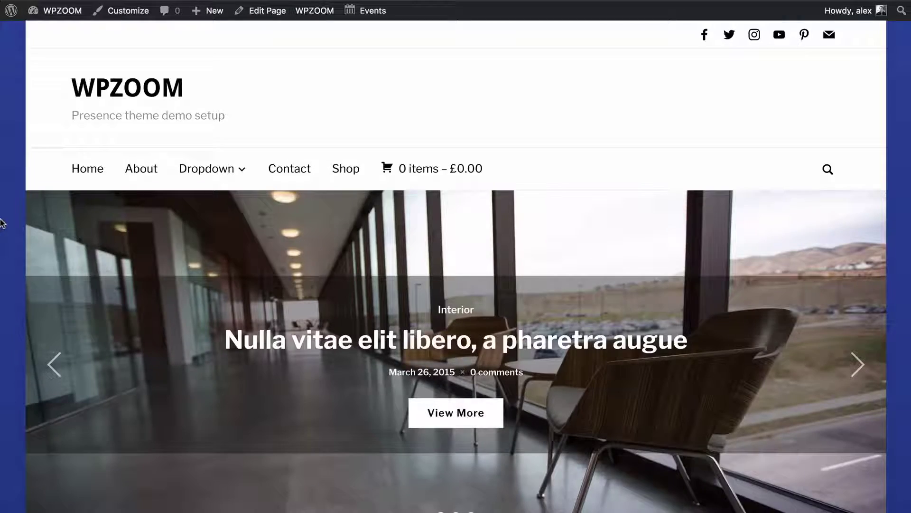